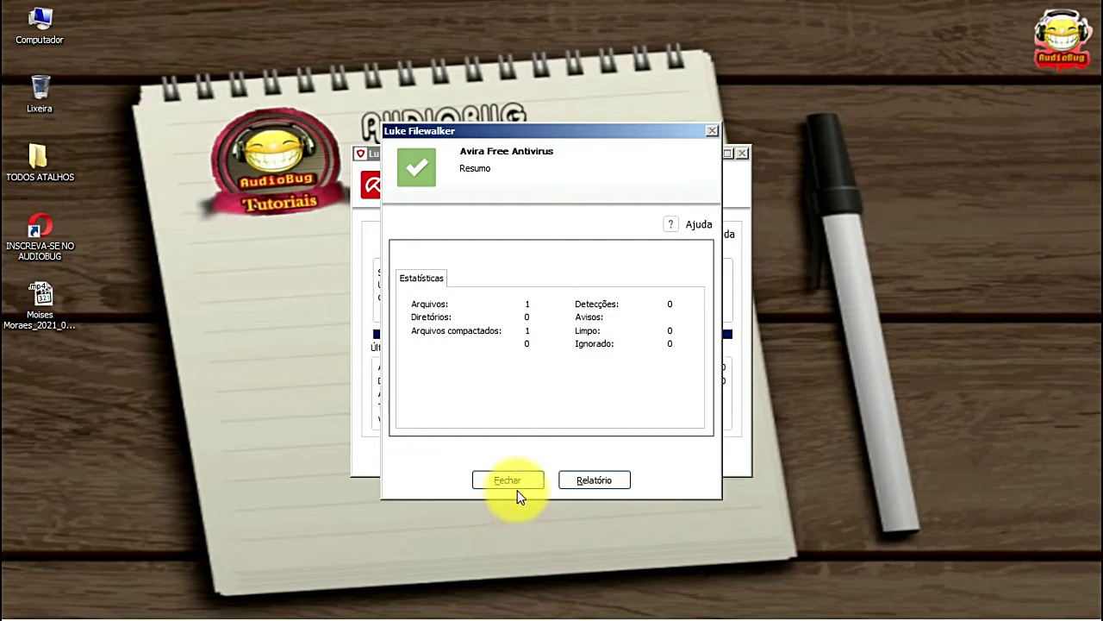
# - Close the antivirus scan windows and extract the CONVERSOR DE AUDIO archive on the desktop into its own folder
pyautogui.click(517, 484)
pyautogui.click(517, 457)
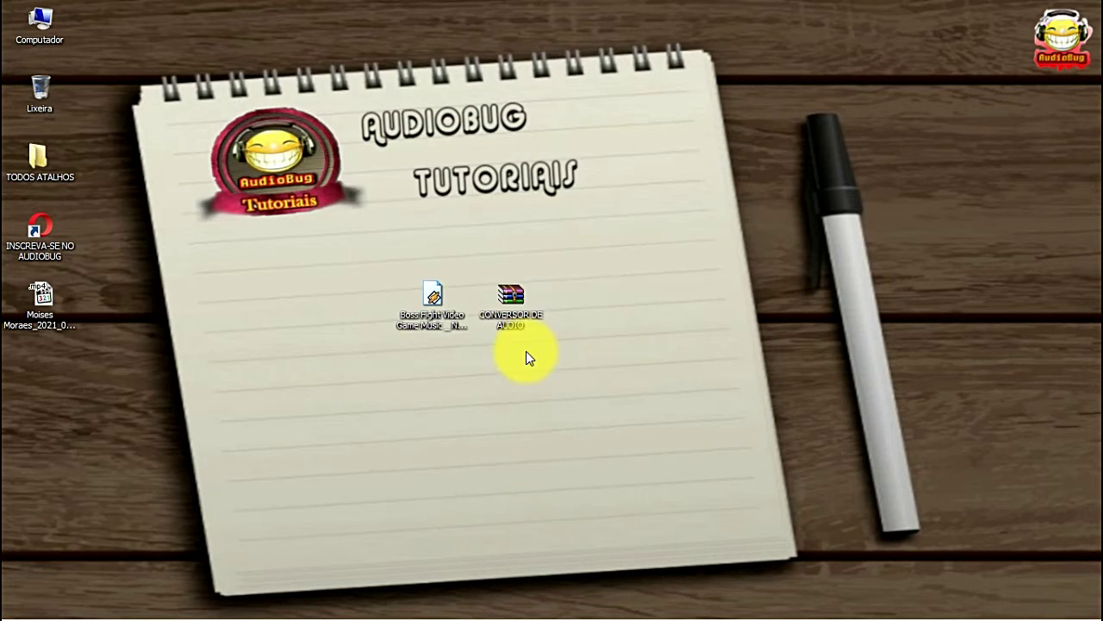
pyautogui.rightClick(504, 298)
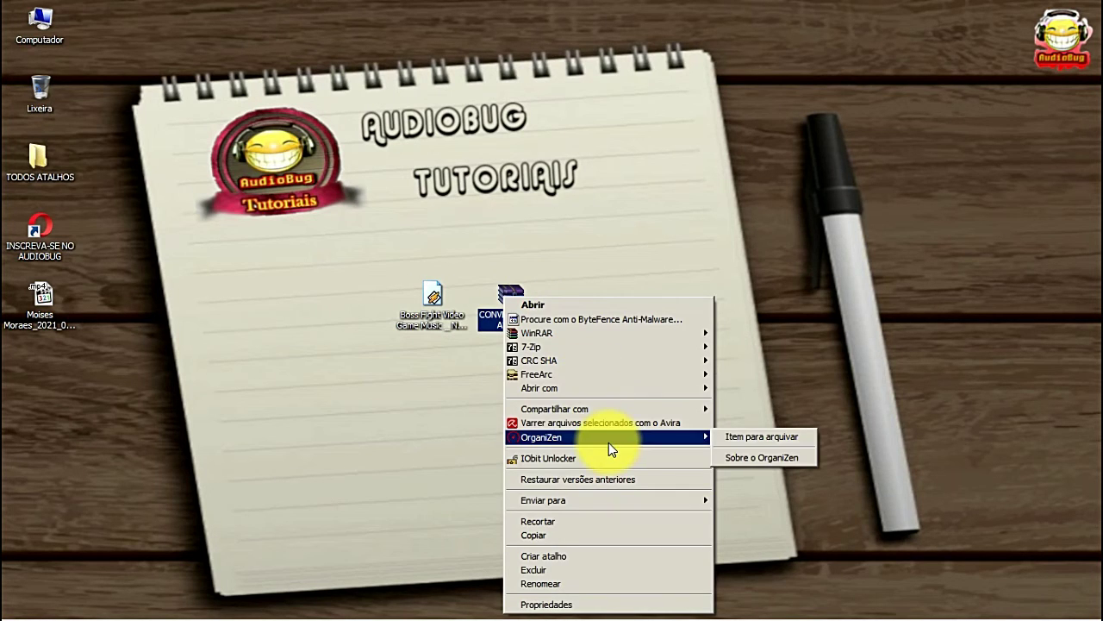
pyautogui.moveTo(594, 335)
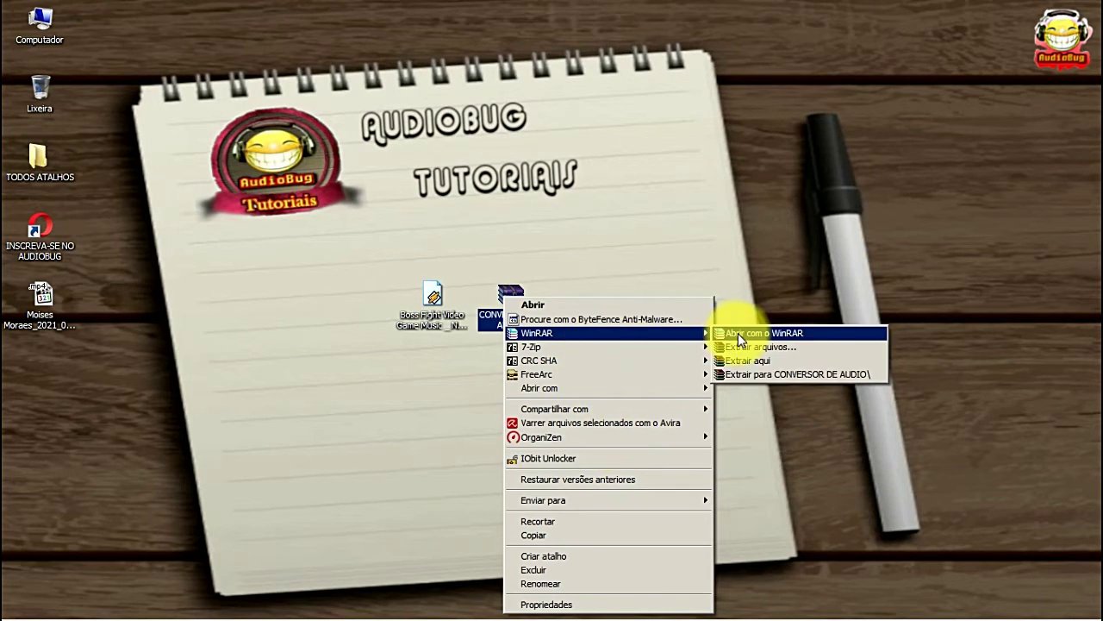
pyautogui.click(800, 374)
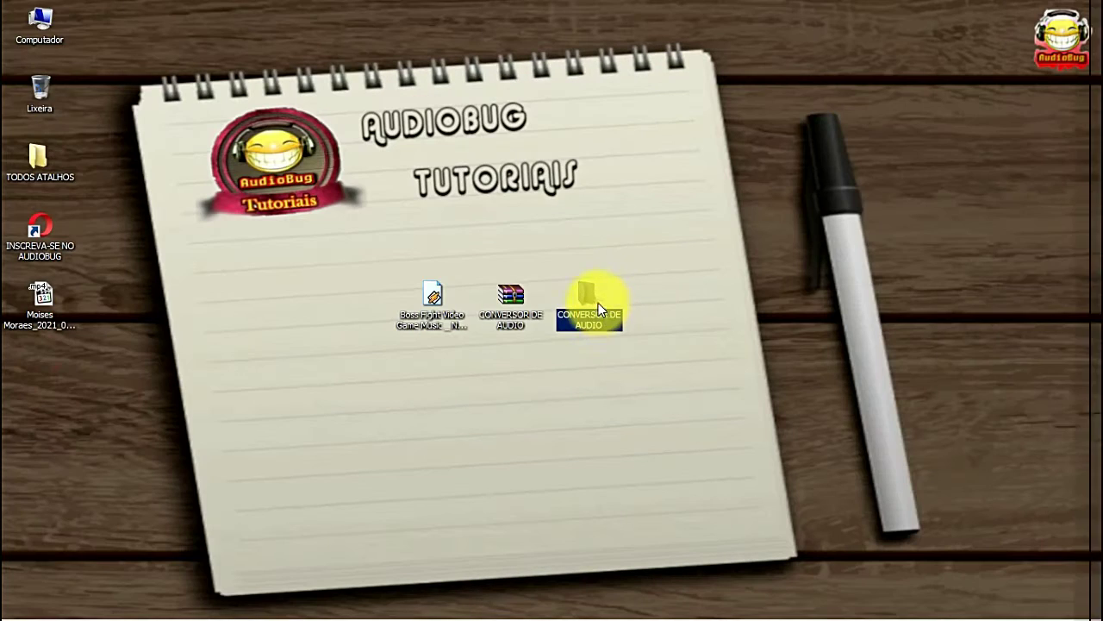
# - Open the extracted CONVERSOR DE AUDIO folder and go to folder 01 inside SWITCH CONVERTER E COMPONENTES
pyautogui.doubleClick(589, 294)
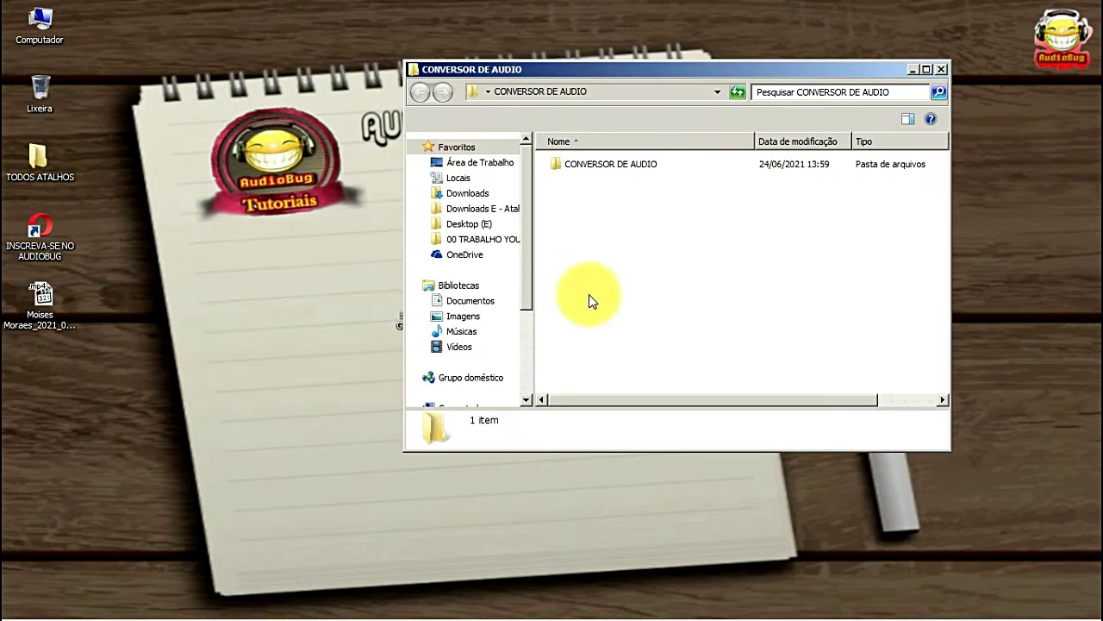
pyautogui.doubleClick(625, 164)
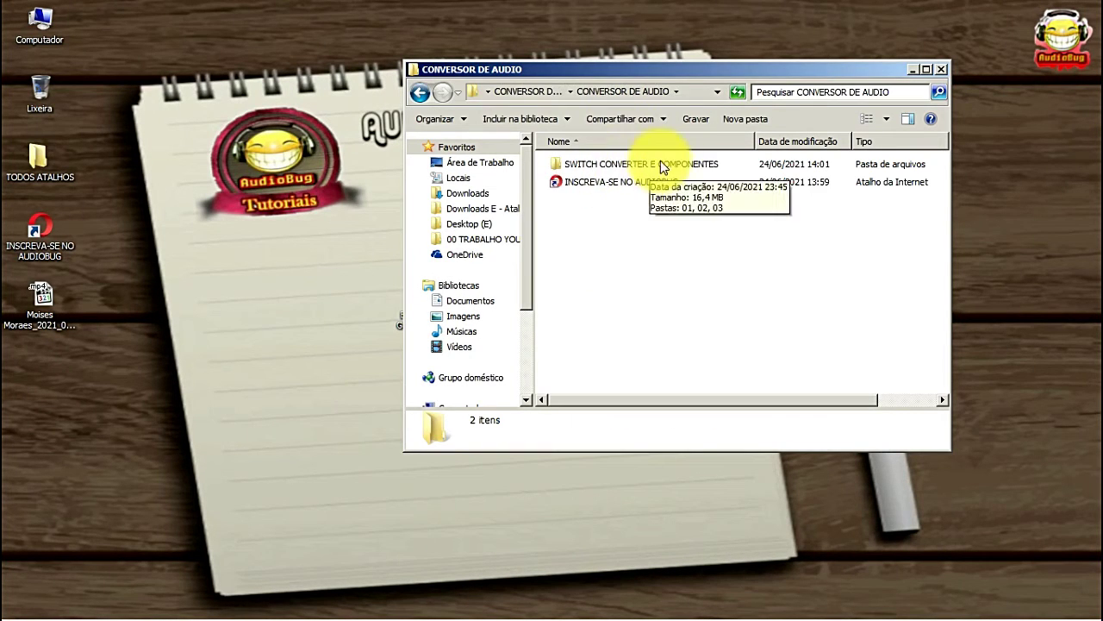
pyautogui.doubleClick(661, 163)
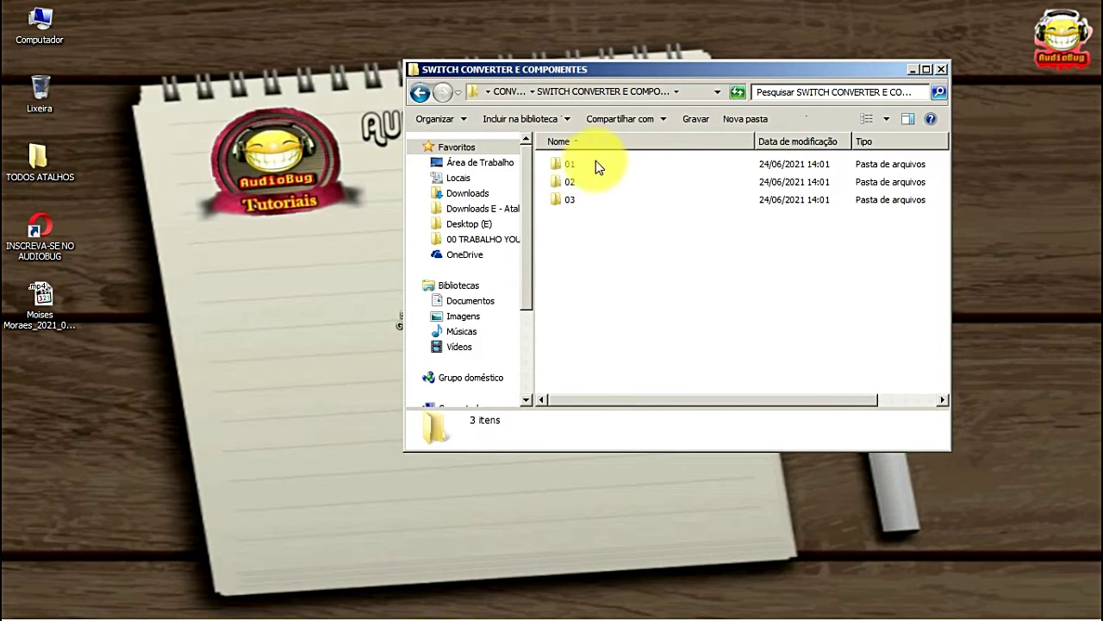
pyautogui.doubleClick(565, 165)
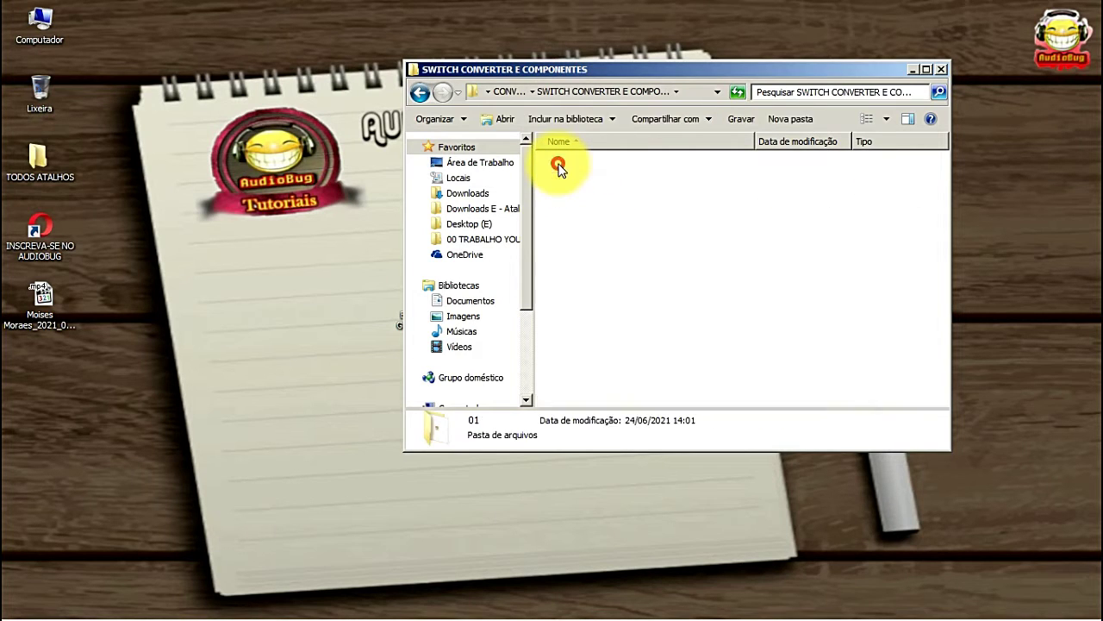
# - Run SwitchAudioFileConverter as administrator and install Switch v 9.21 with the license terms accepted
pyautogui.rightClick(609, 170)
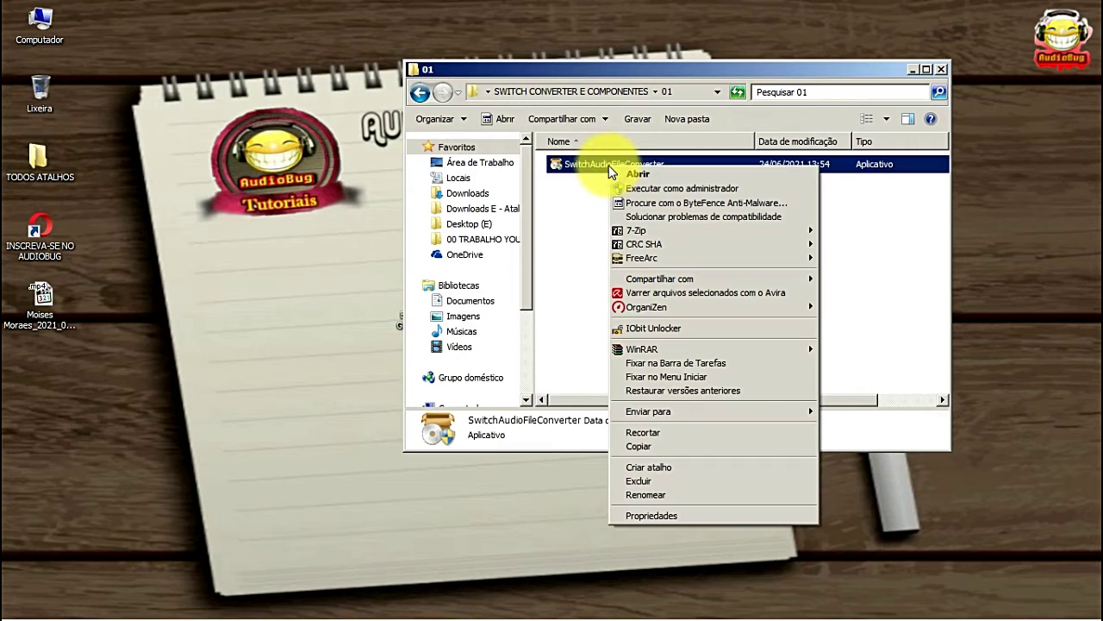
pyautogui.click(684, 189)
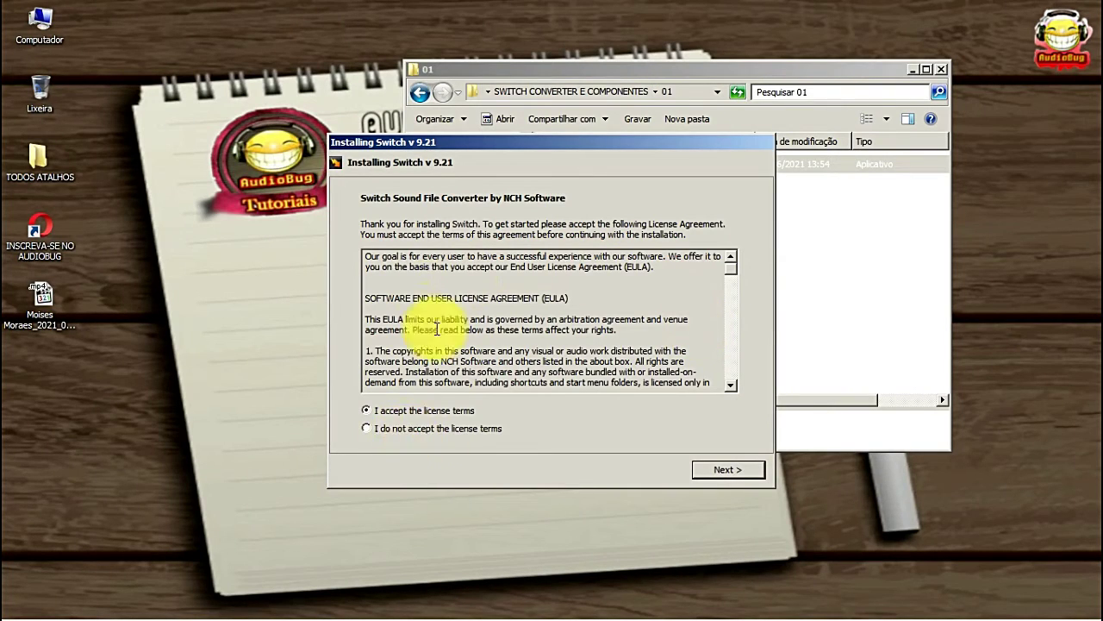
pyautogui.moveTo(732, 268); pyautogui.dragTo(745, 407)
pyautogui.click(730, 472)
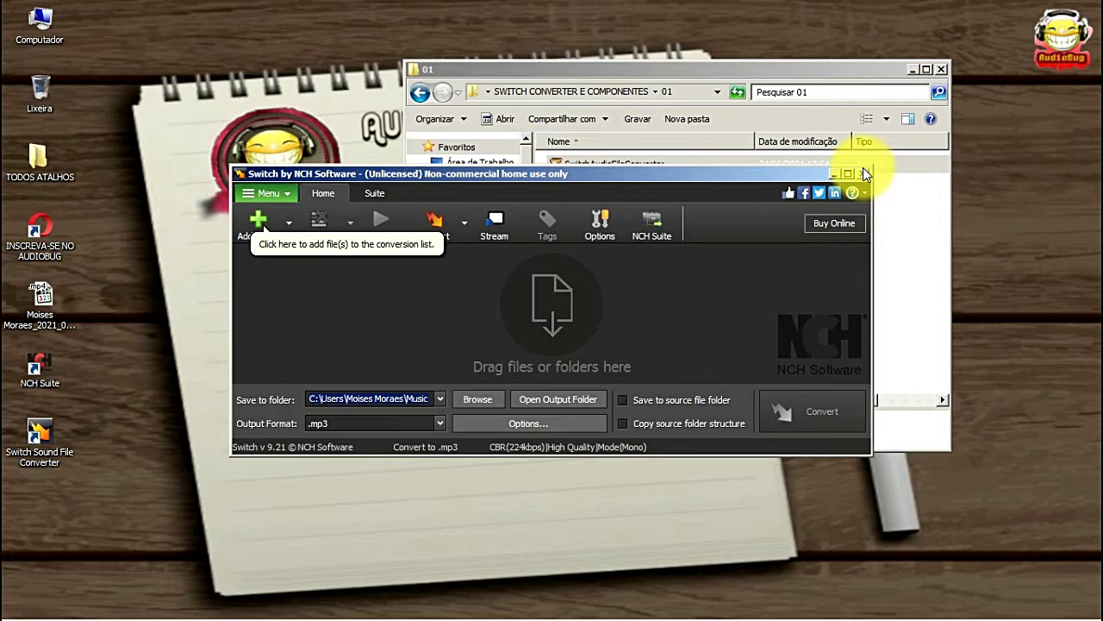
pyautogui.click(1063, 81)
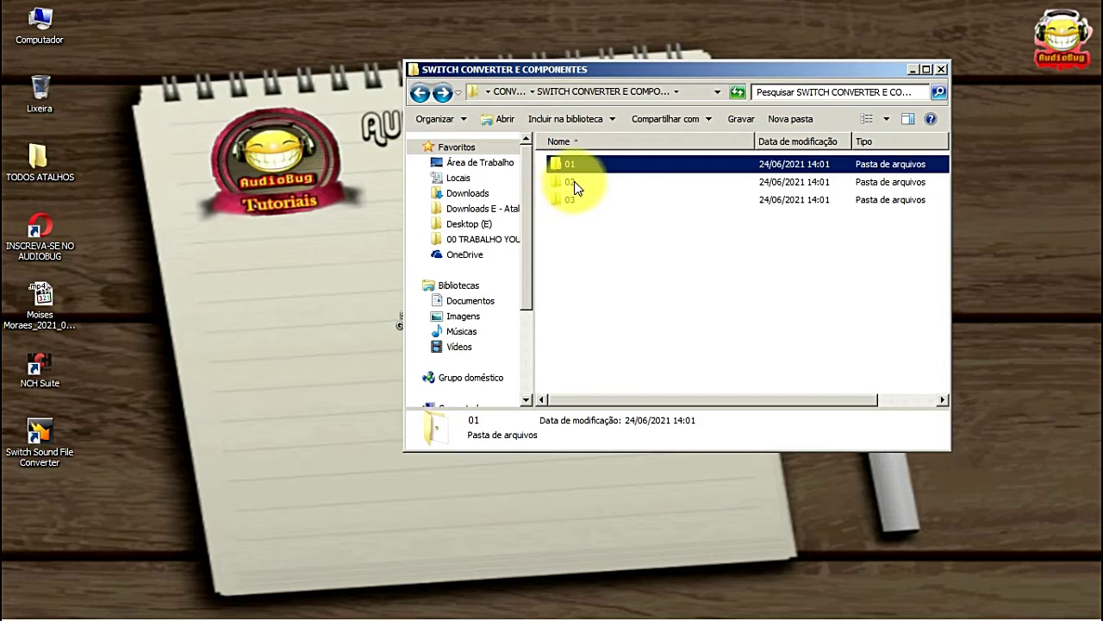
# - Copy the PATCH NCH application from the PATCH NCH folder inside folder 02
pyautogui.click(572, 184)
pyautogui.doubleClick(573, 183)
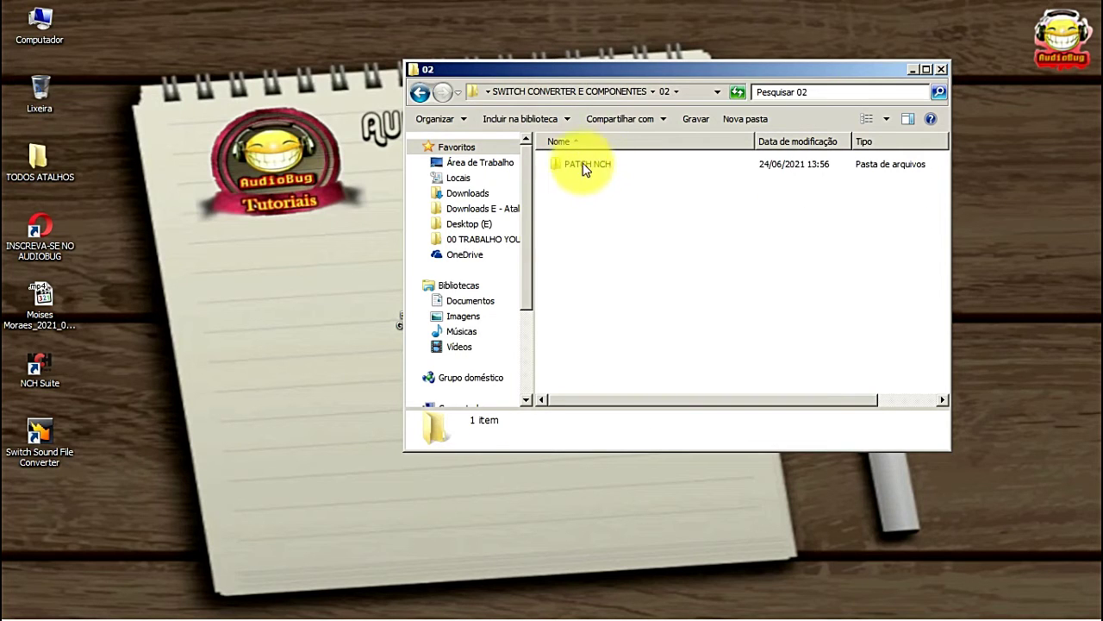
pyautogui.doubleClick(594, 165)
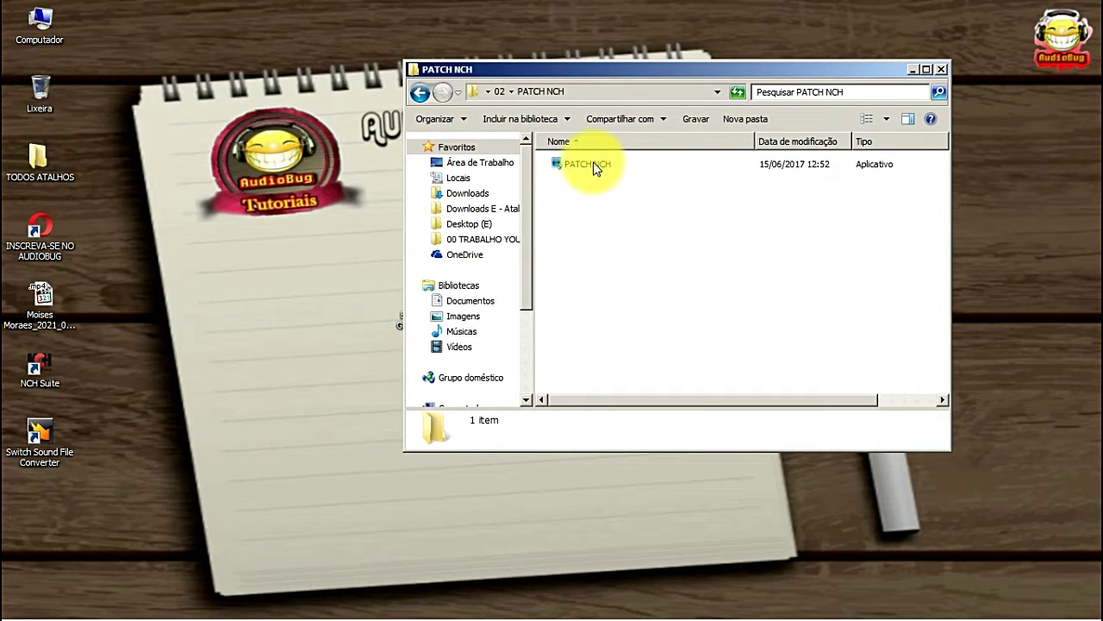
pyautogui.click(594, 166)
pyautogui.rightClick(594, 166)
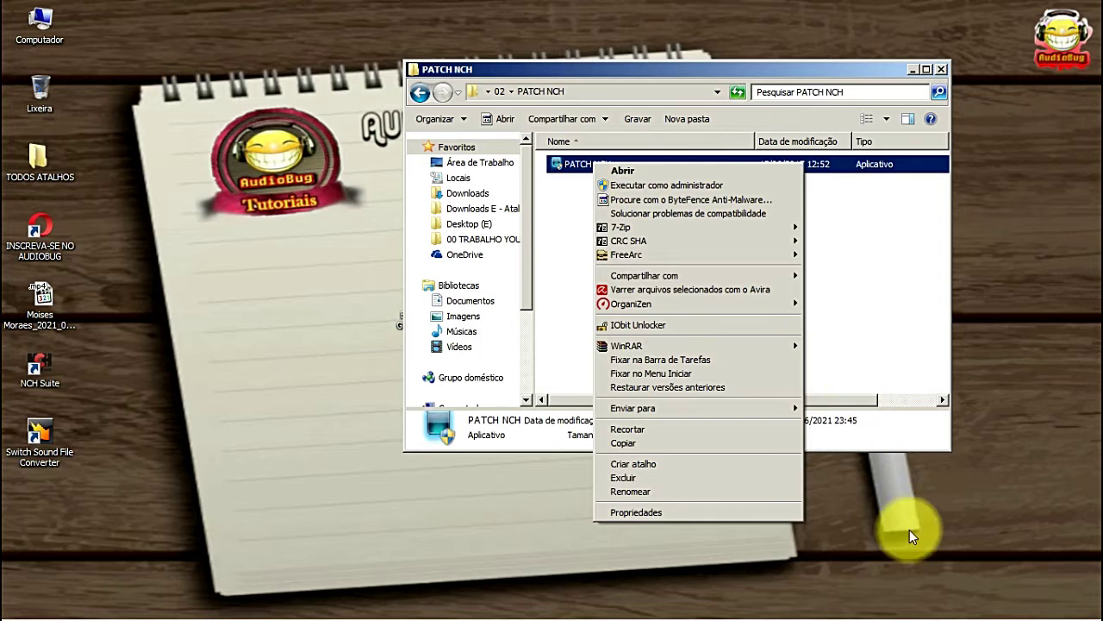
pyautogui.click(714, 443)
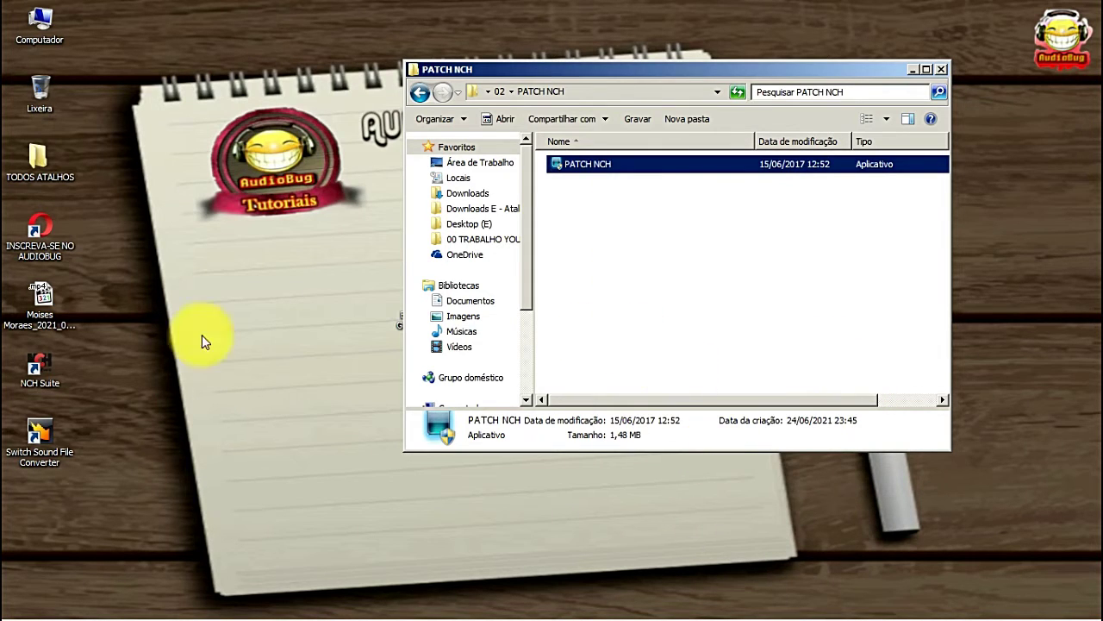
# - Open the file location of the Switch Sound File Converter shortcut and paste PATCH NCH there with administrator permission
pyautogui.moveTo(40, 426); pyautogui.dragTo(358, 275)
pyautogui.rightClick(352, 288)
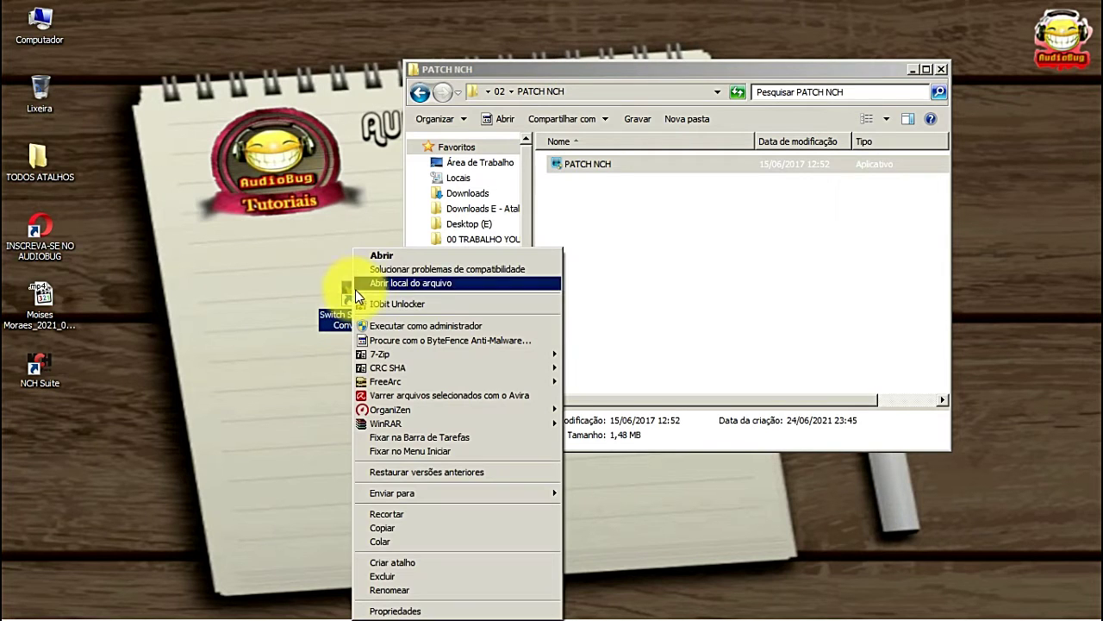
pyautogui.click(419, 283)
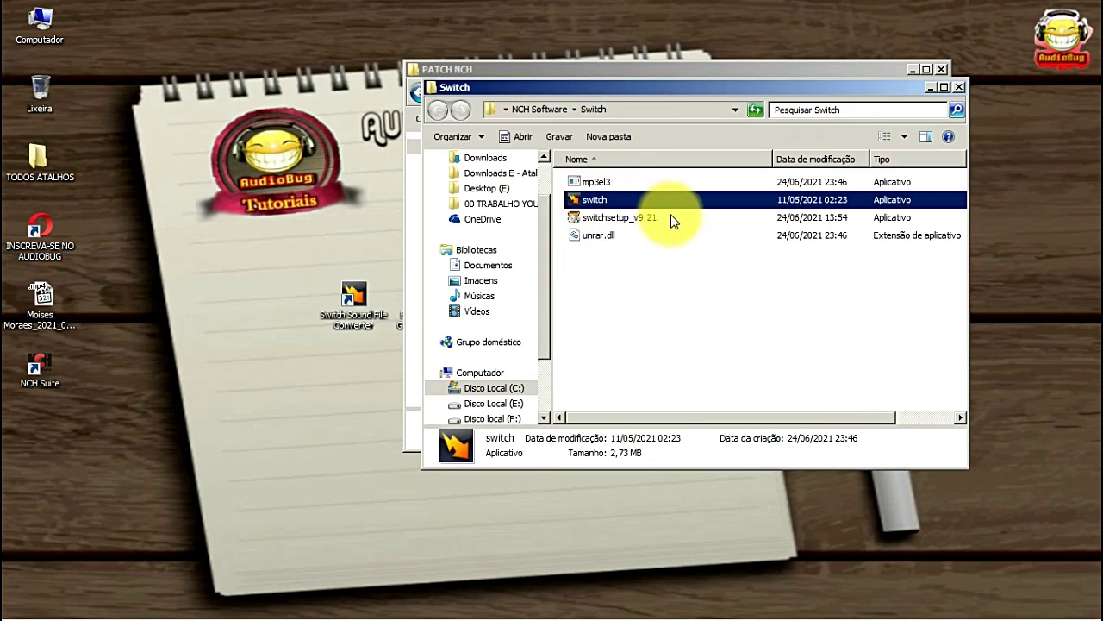
pyautogui.rightClick(636, 296)
pyautogui.click(672, 401)
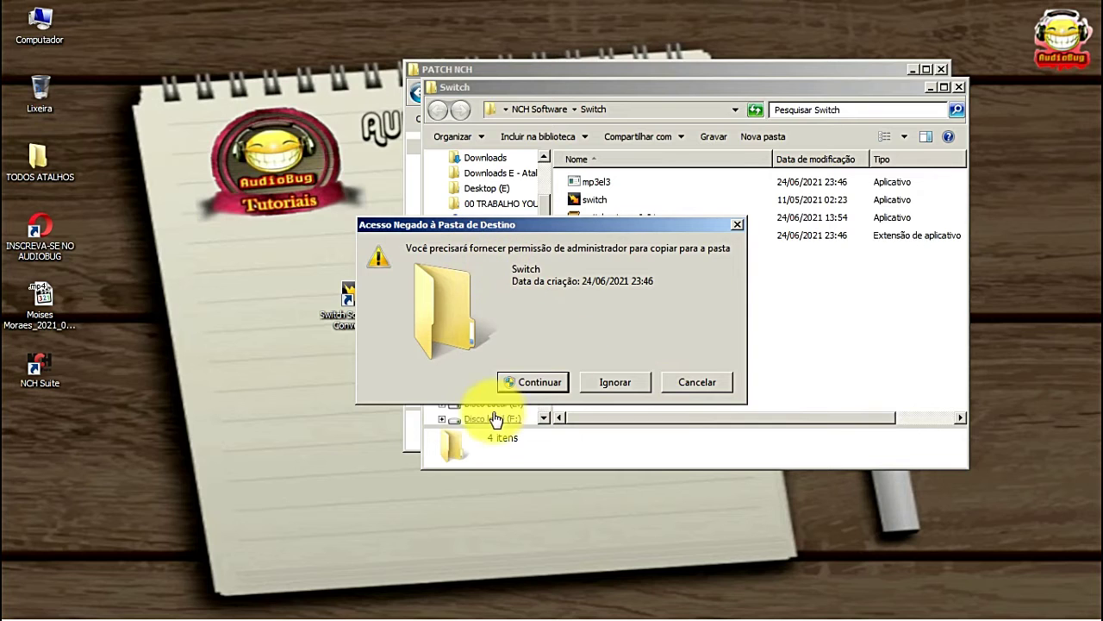
pyautogui.click(520, 382)
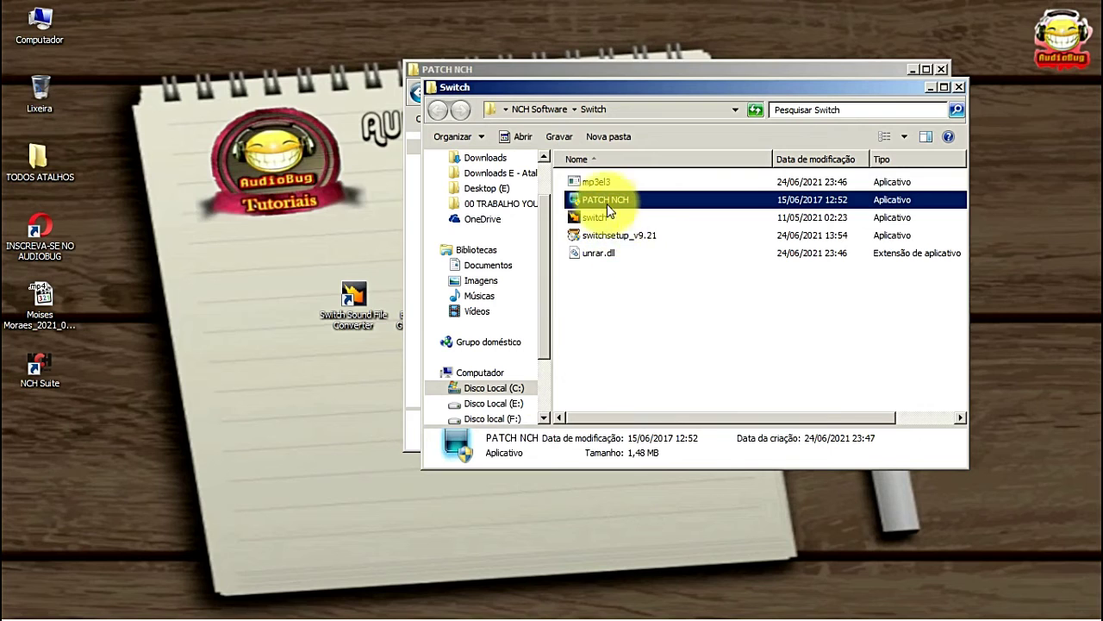
# - Run PATCH NCH as administrator from the Switch installation folder and apply its Crack function to the switch executable
pyautogui.rightClick(606, 198)
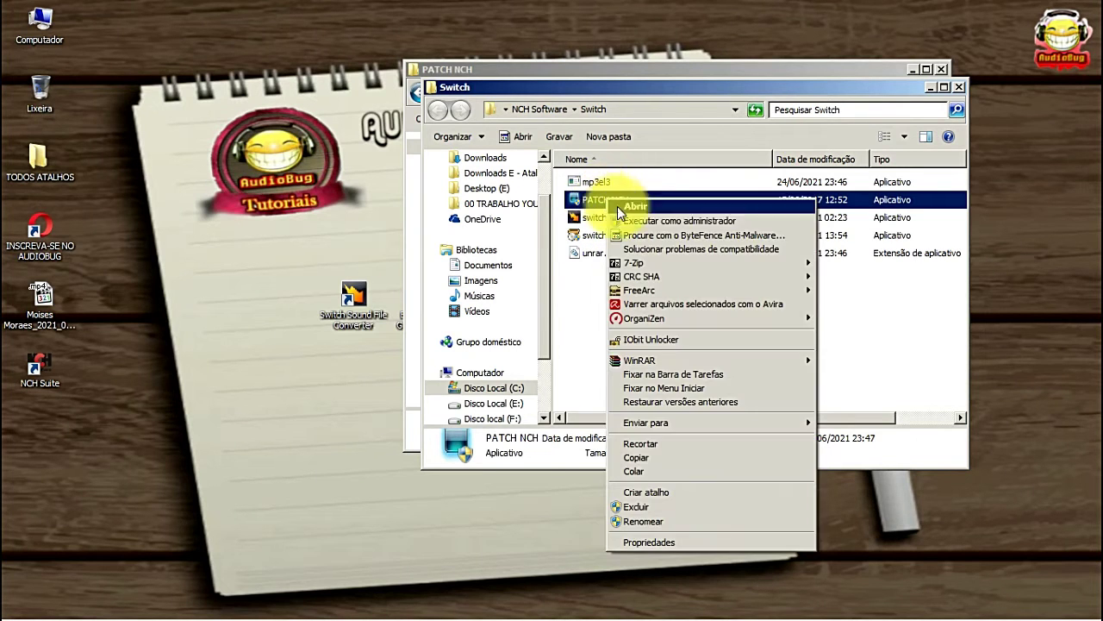
pyautogui.click(708, 219)
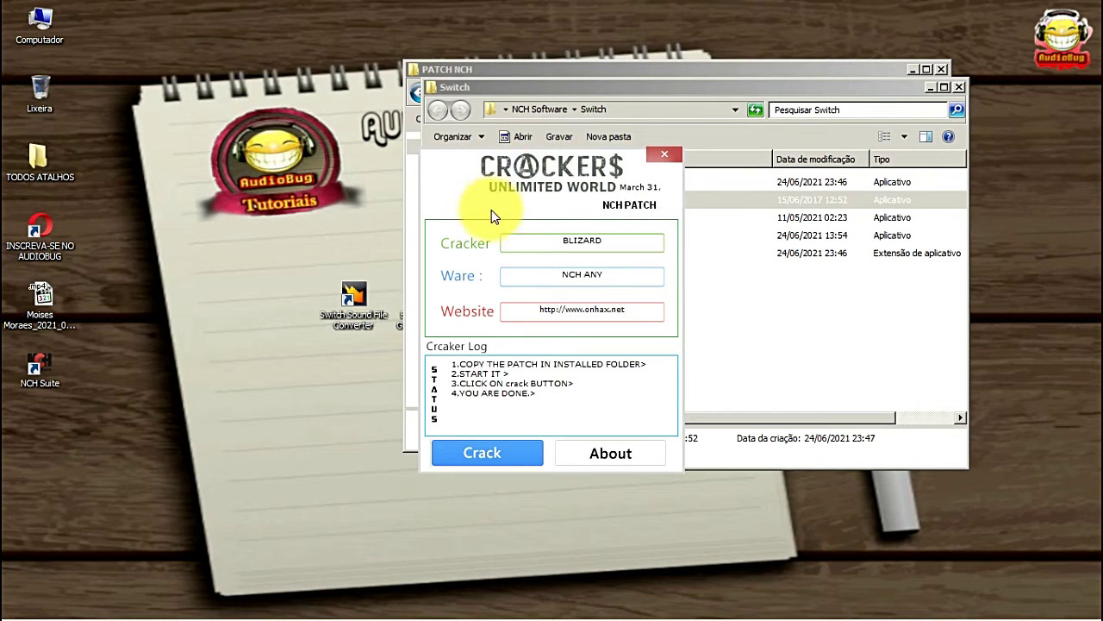
pyautogui.click(484, 455)
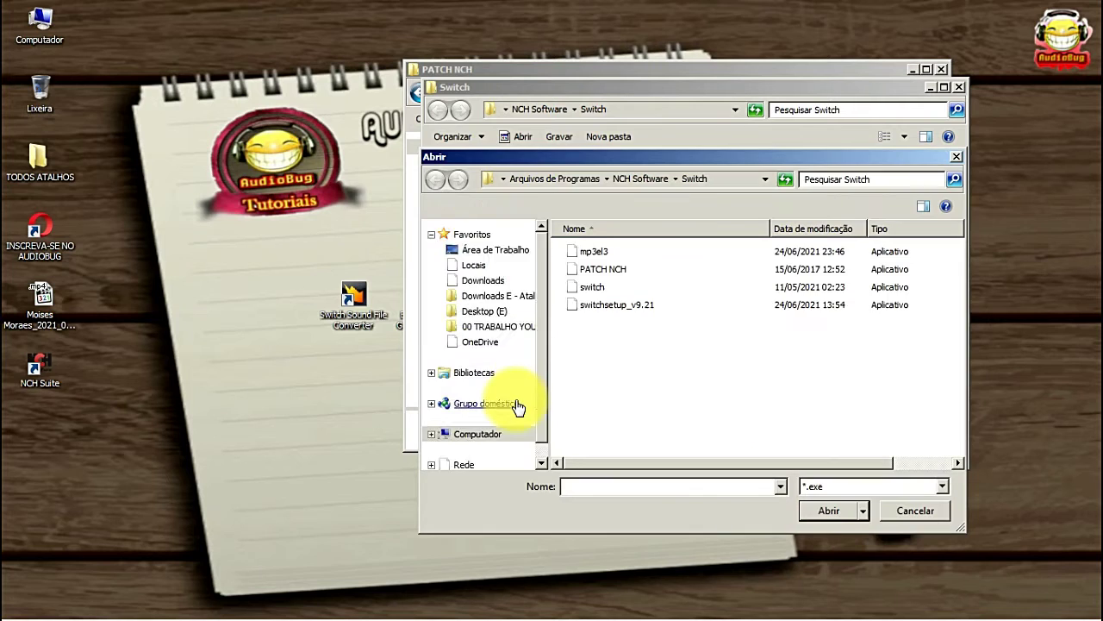
pyautogui.scroll(-2, 515, 401)
pyautogui.click(602, 286)
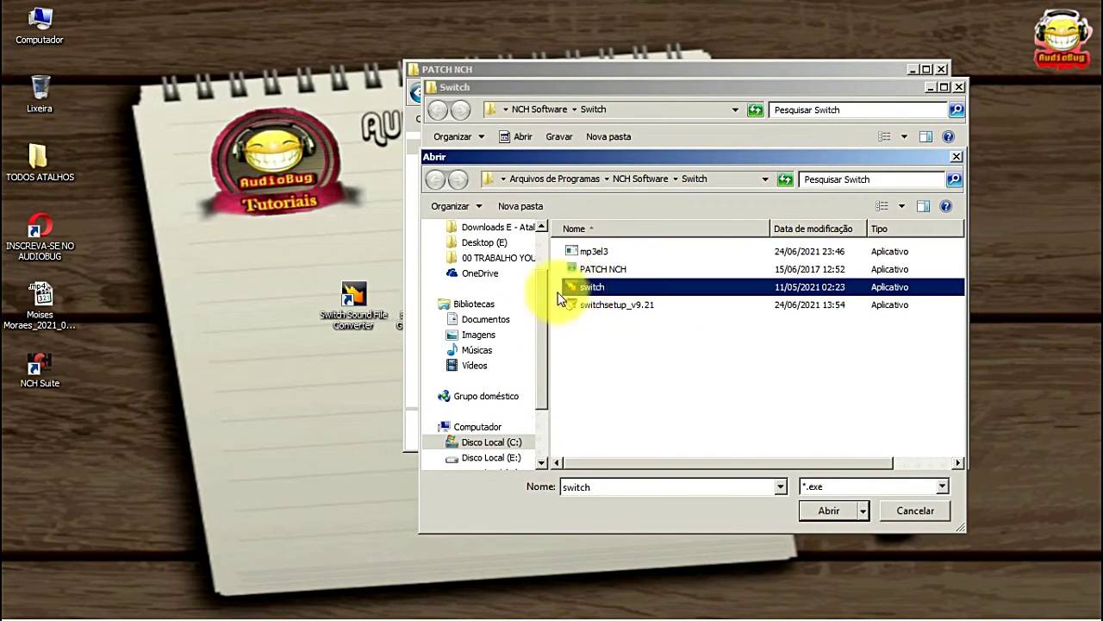
pyautogui.click(831, 511)
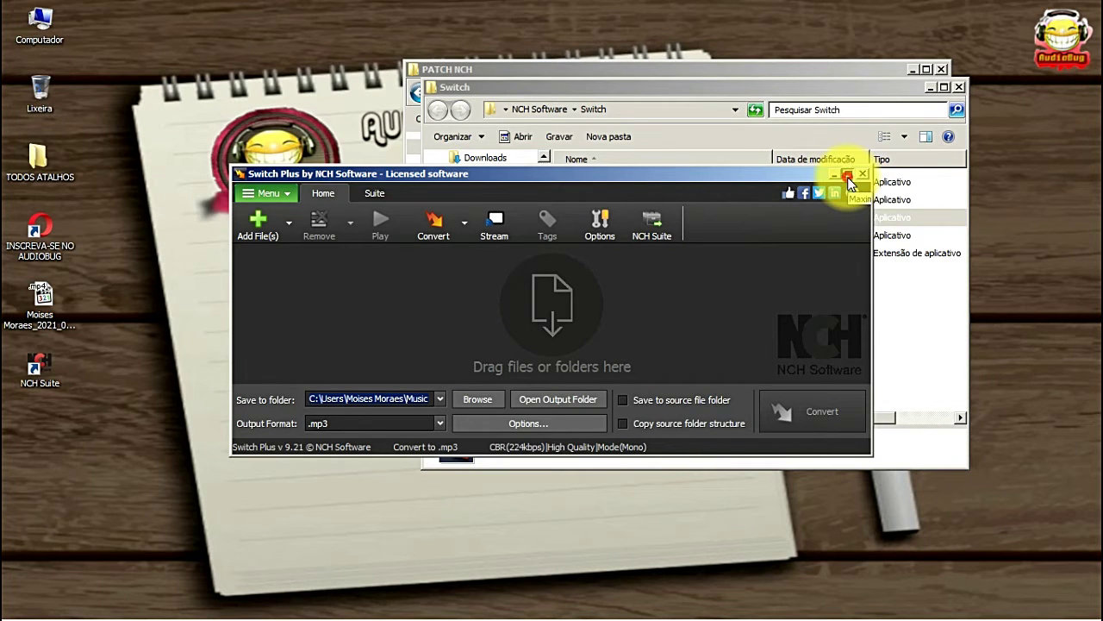
# - Maximize the Switch Plus window, examine the File and Convert commands and the MP3 encoder options, and leave the options unchanged
pyautogui.click(848, 174)
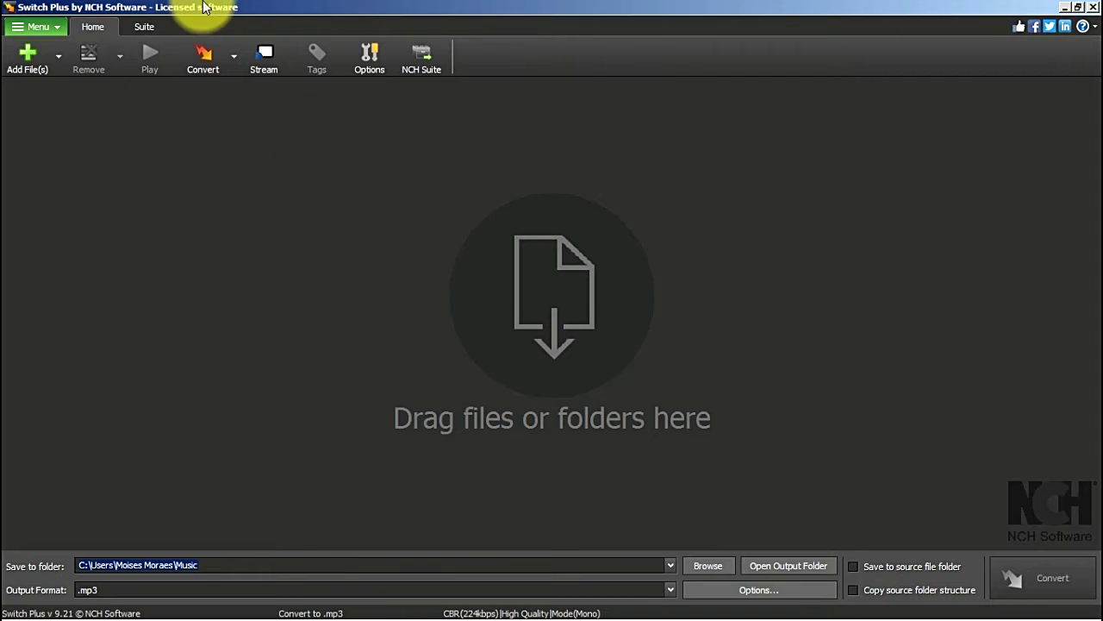
pyautogui.click(38, 30)
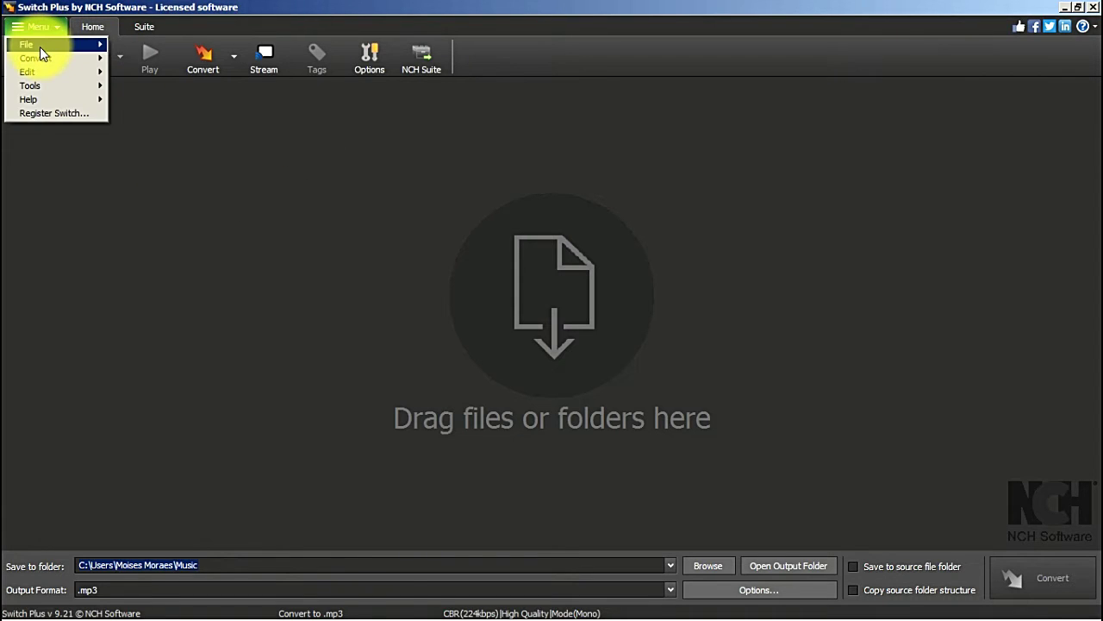
pyautogui.moveTo(40, 46)
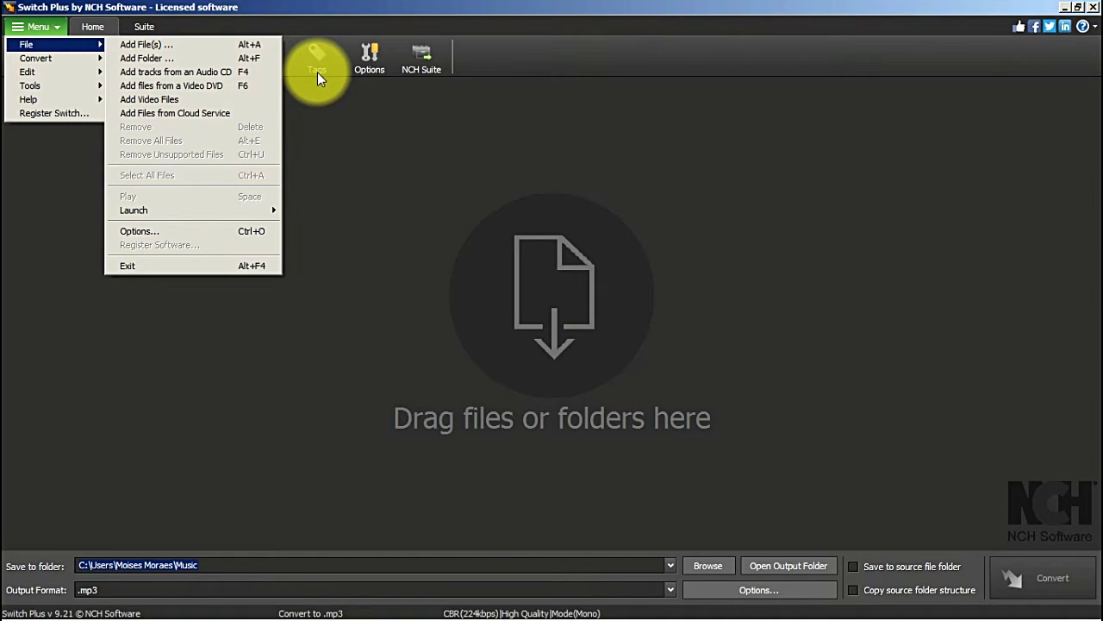
pyautogui.moveTo(66, 63)
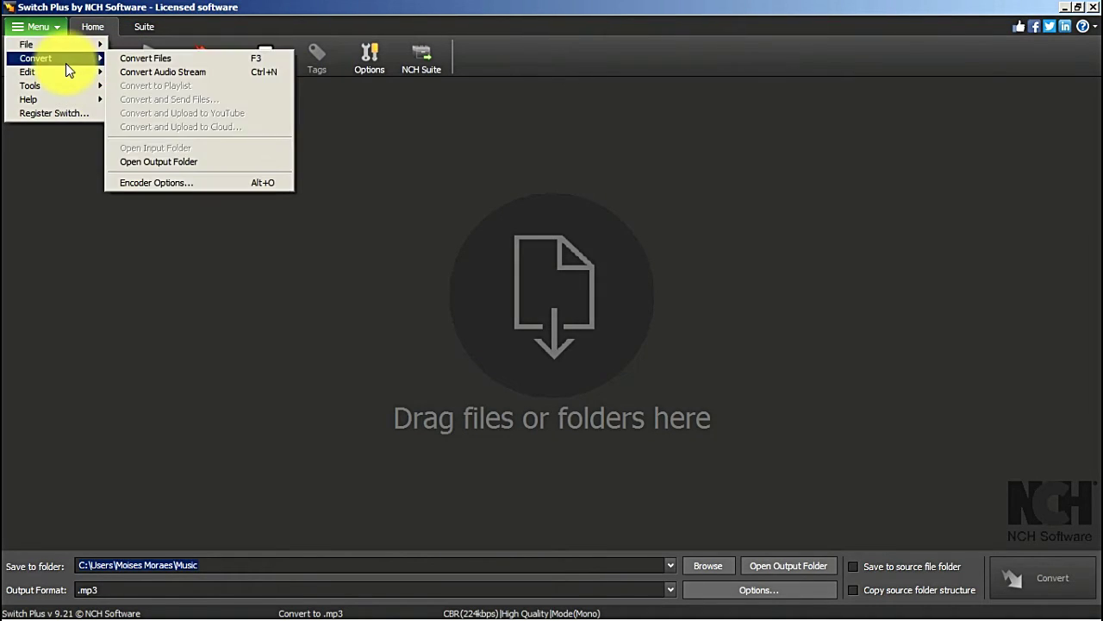
pyautogui.click(171, 182)
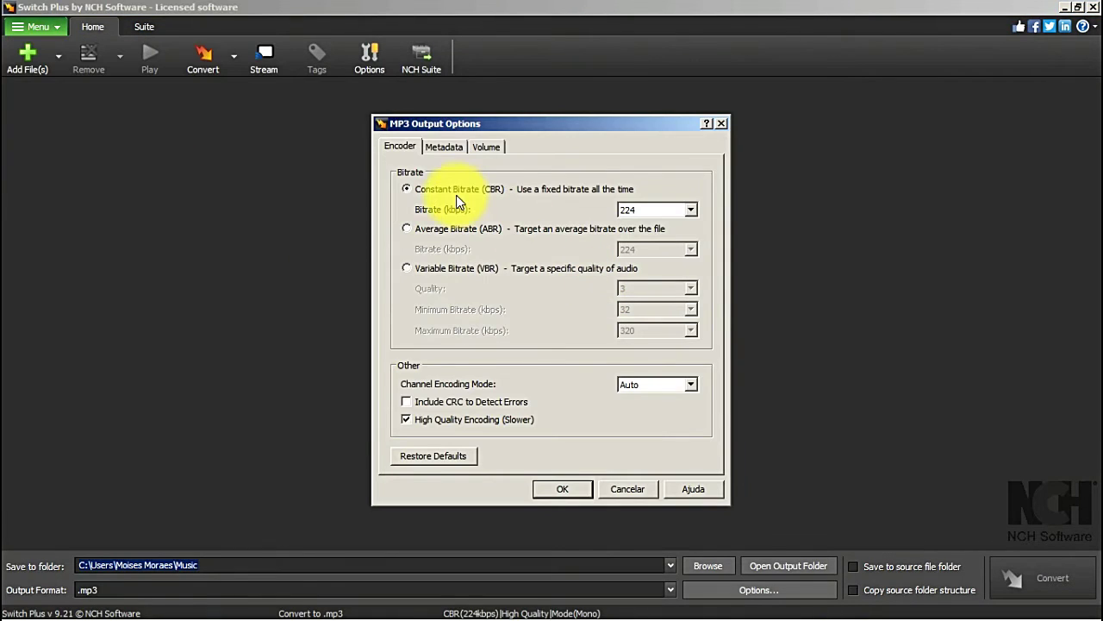
pyautogui.click(576, 488)
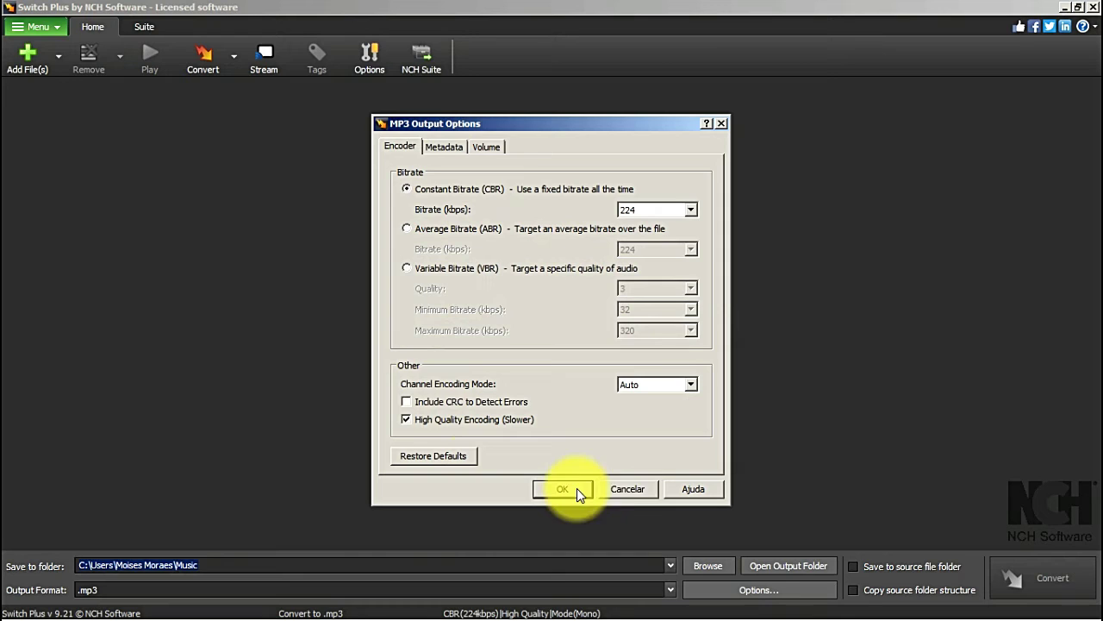
pyautogui.click(631, 489)
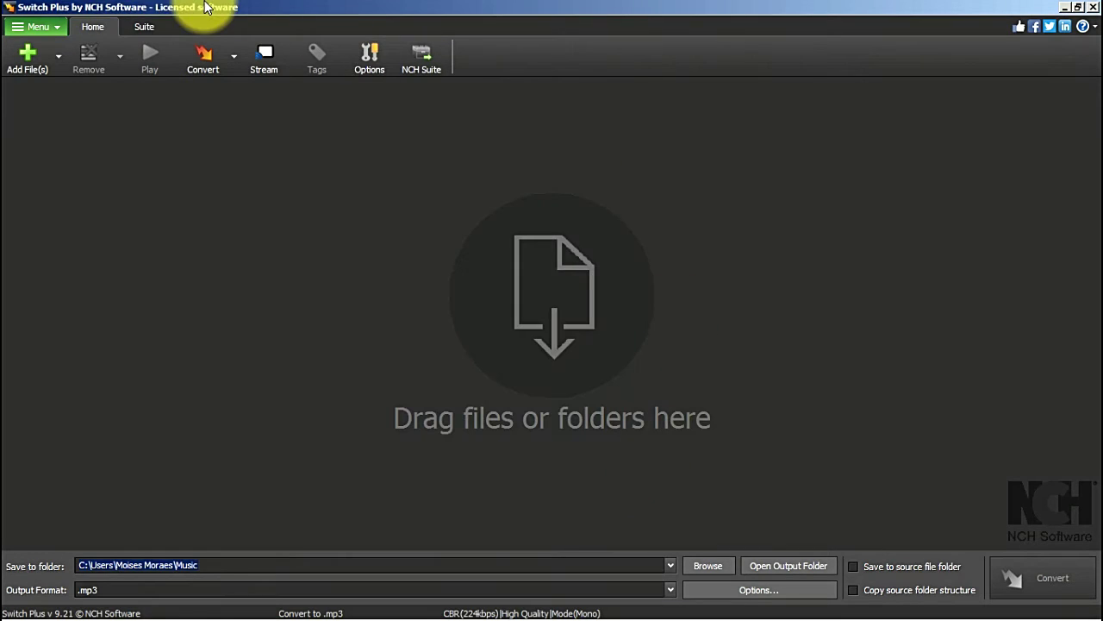
pyautogui.click(26, 30)
pyautogui.moveTo(33, 71)
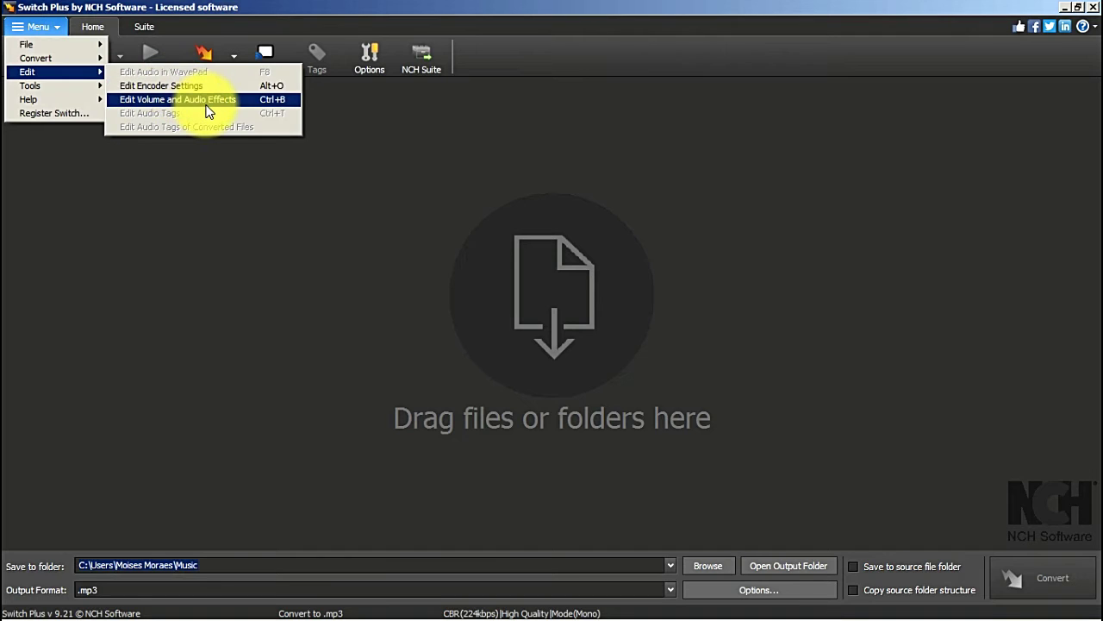
pyautogui.moveTo(85, 88)
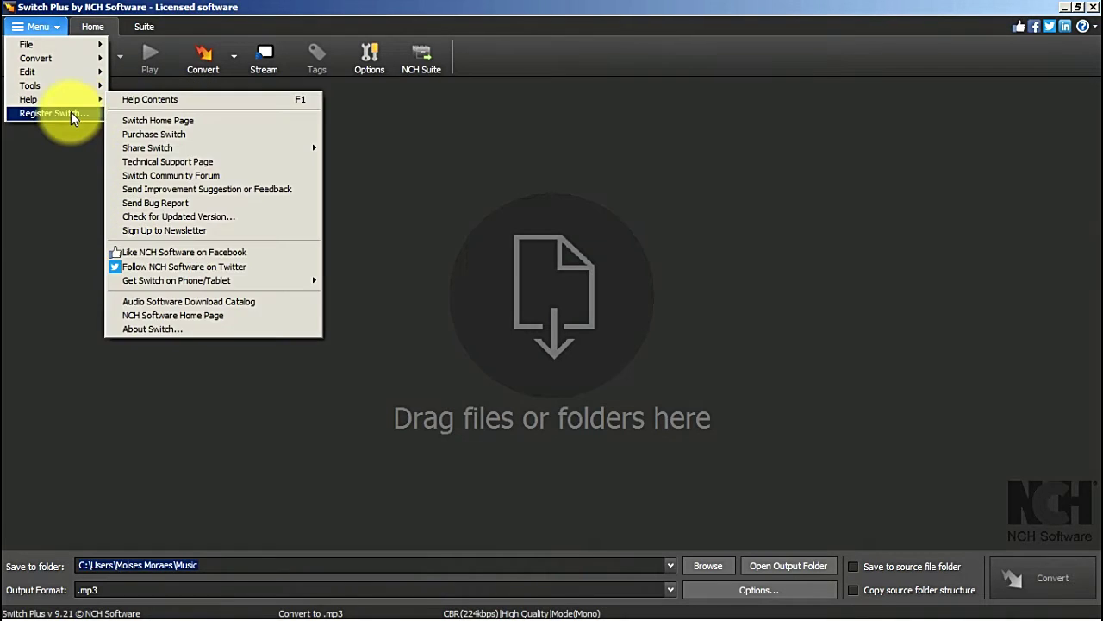
pyautogui.click(97, 28)
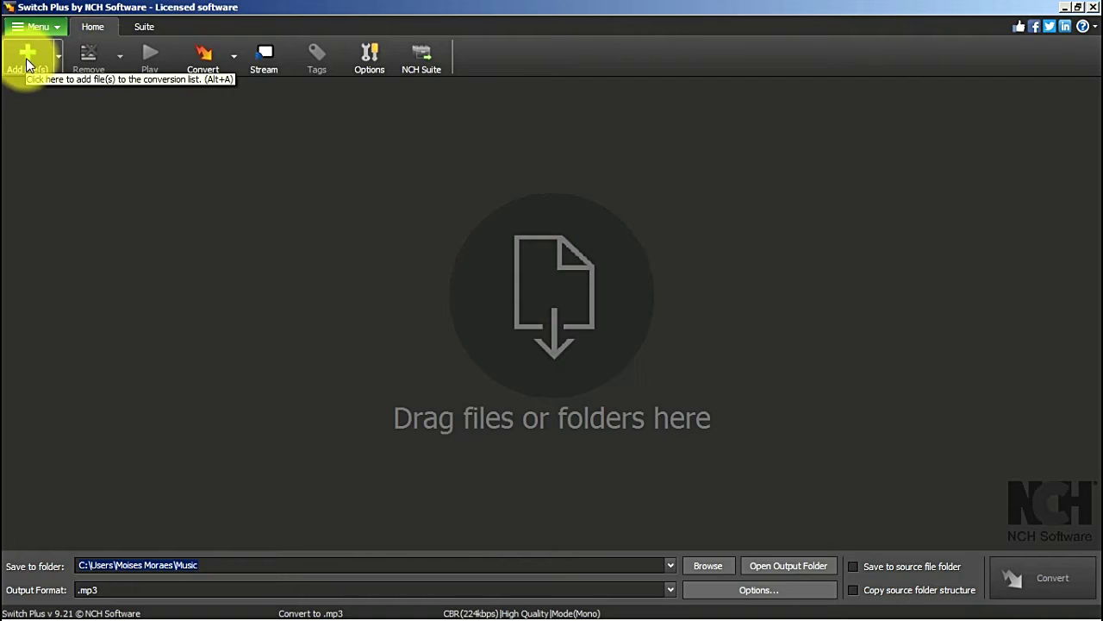
# - Examine the conversion commands and the File, Conversions, Naming, Other and Right-Click settings in Switch Options, and leave them unchanged
pyautogui.click(233, 62)
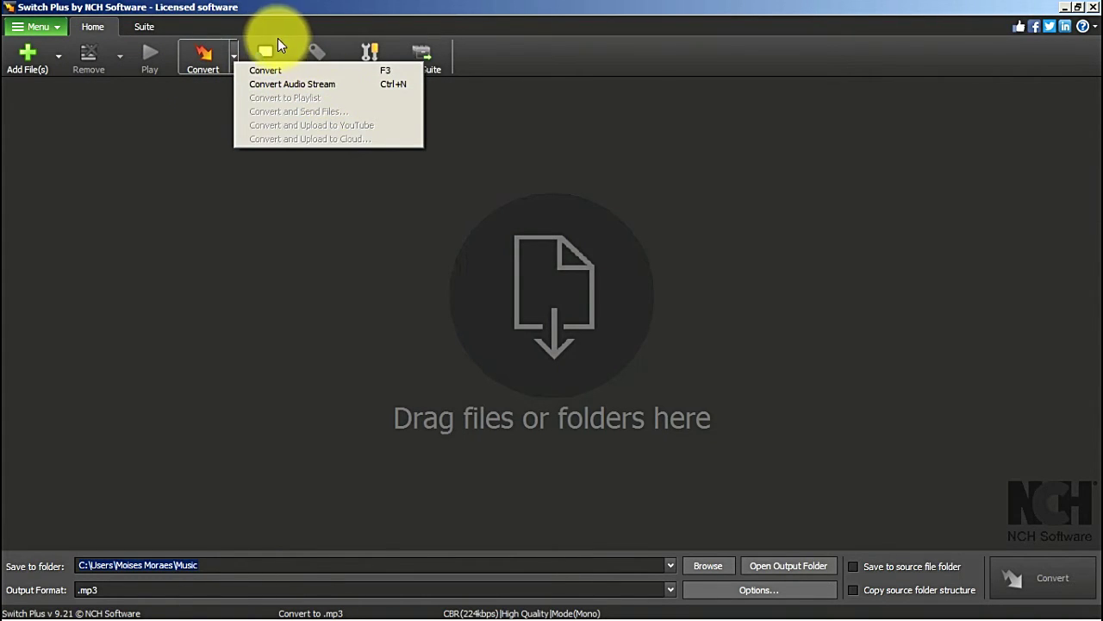
pyautogui.click(297, 7)
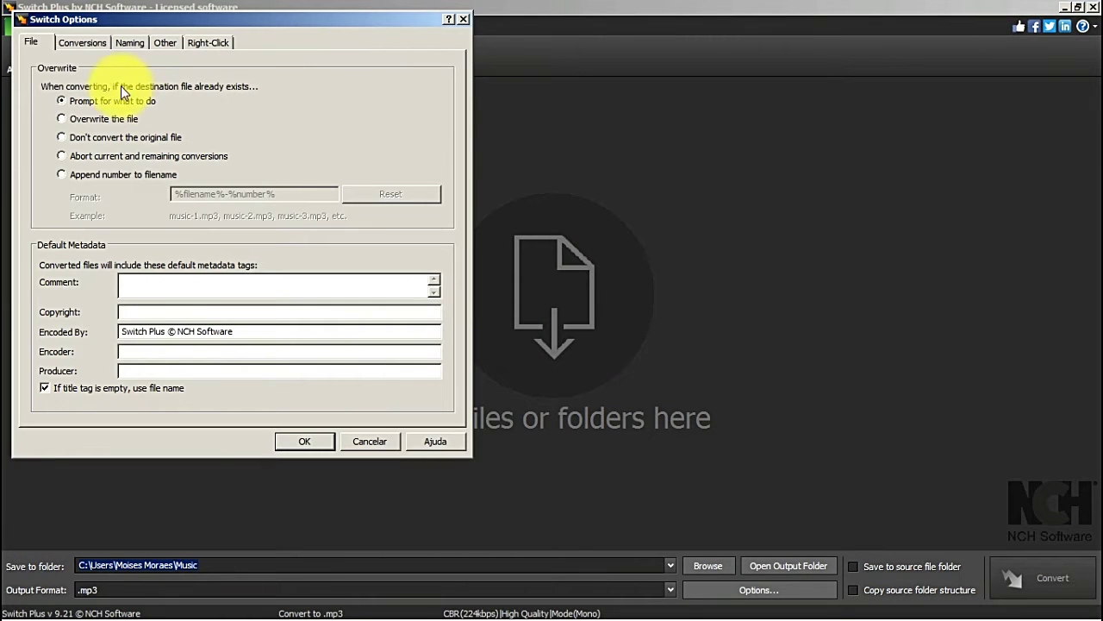
pyautogui.click(91, 43)
pyautogui.click(130, 42)
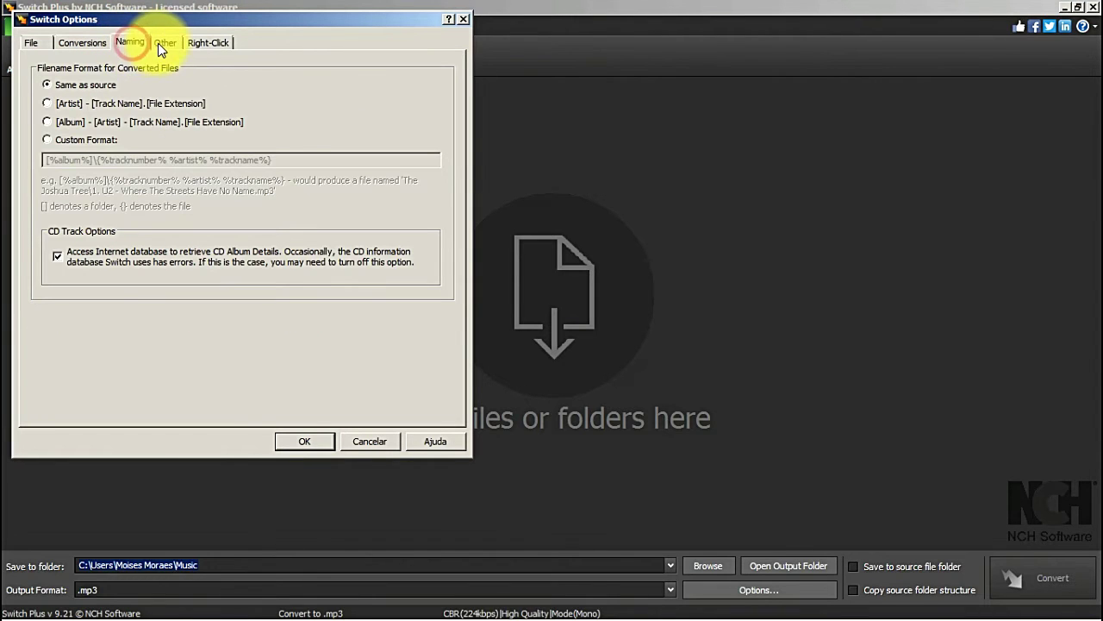
pyautogui.click(166, 45)
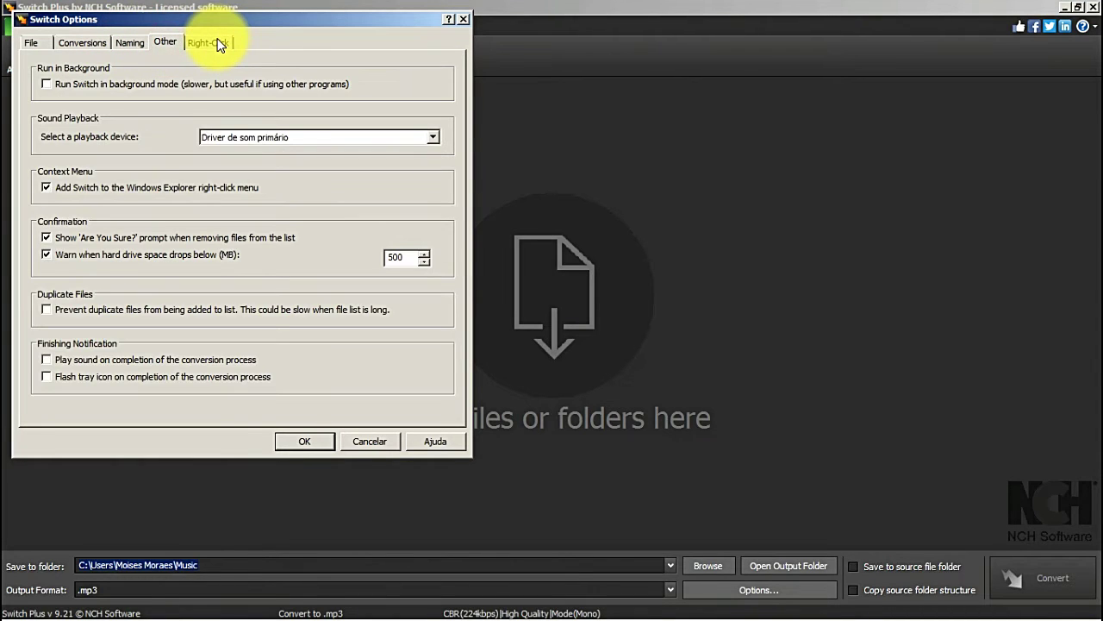
pyautogui.click(211, 41)
pyautogui.click(379, 441)
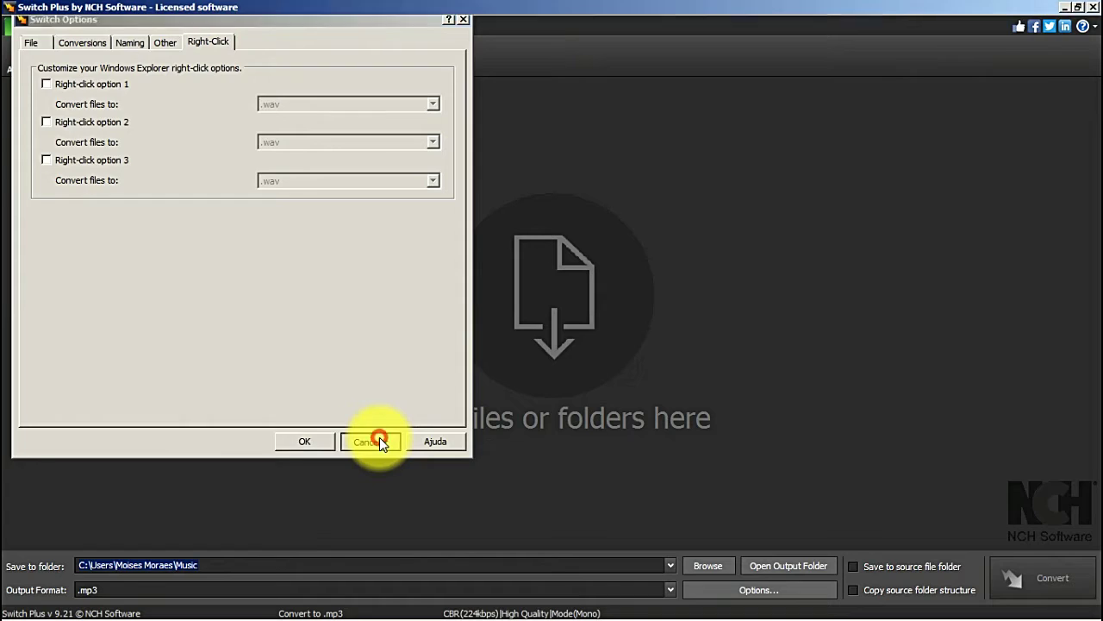
# - View the output folder chooser without choosing a folder, and look into the current output folder
pyautogui.click(715, 566)
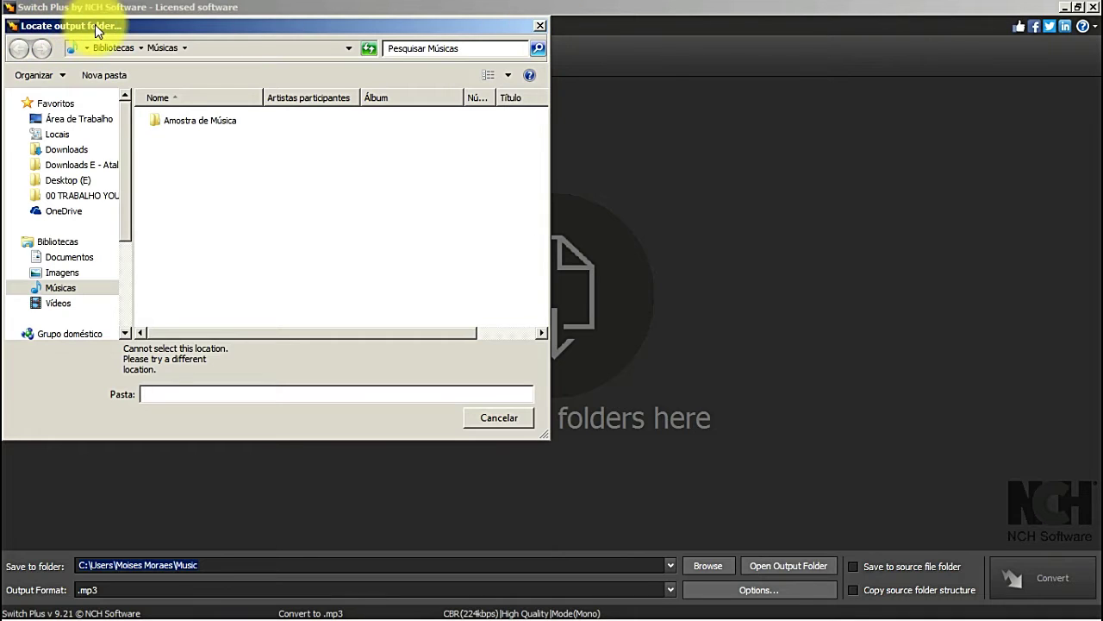
pyautogui.click(540, 26)
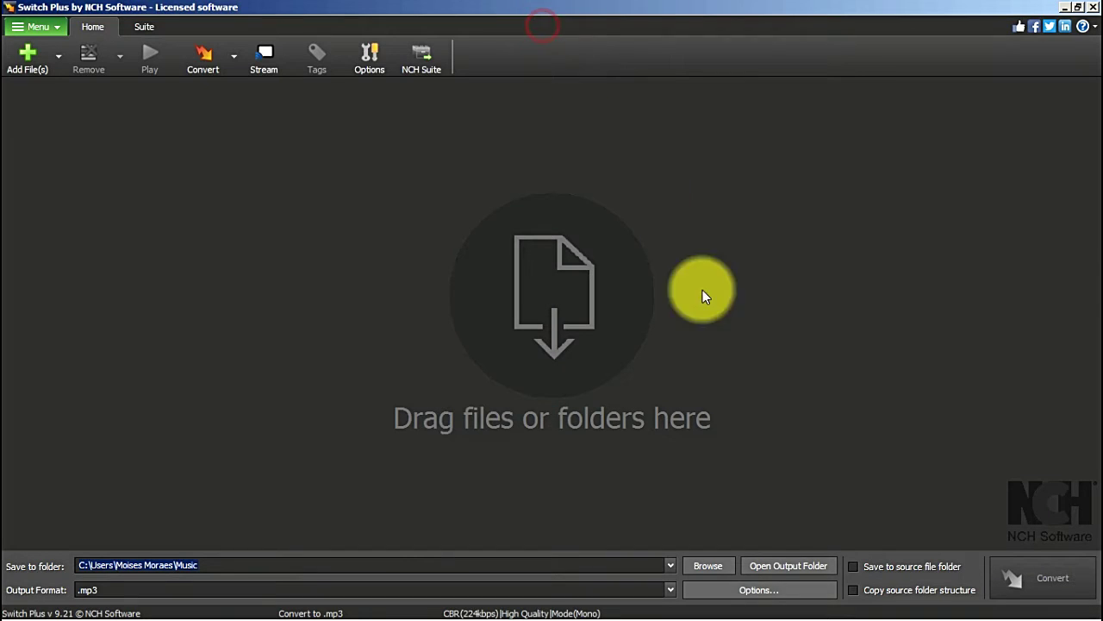
pyautogui.click(782, 565)
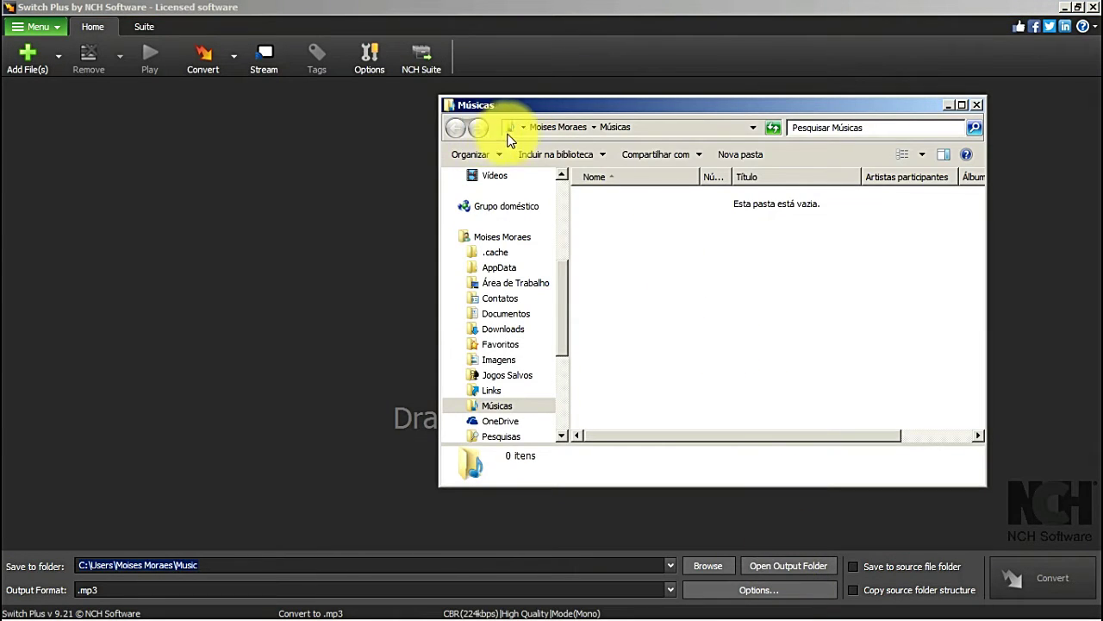
pyautogui.click(978, 106)
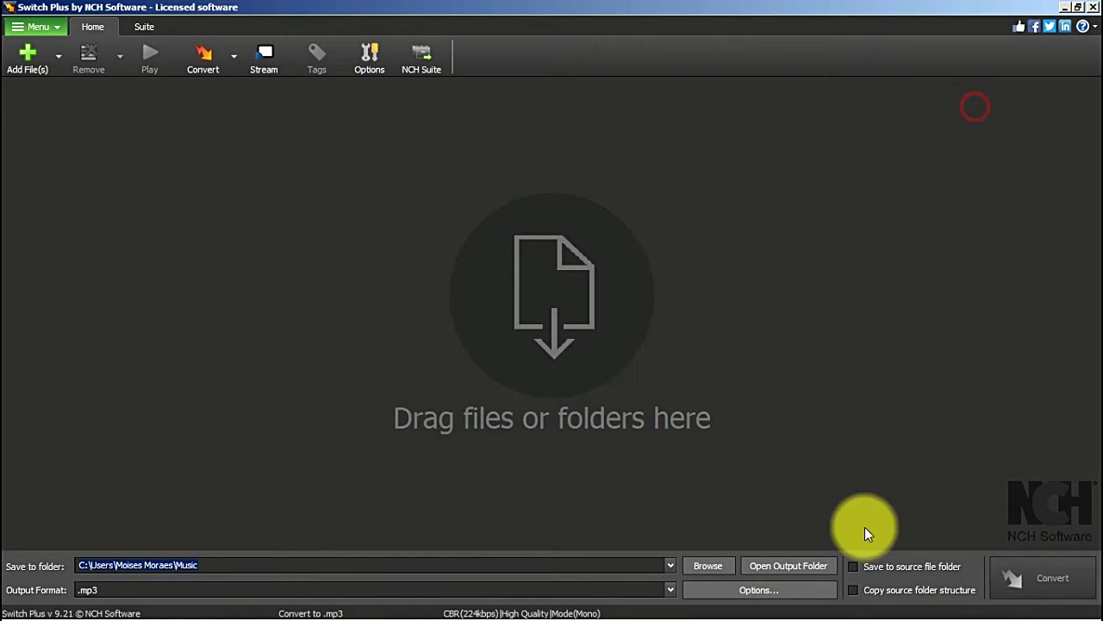
# - Review the Encoder, Metadata and Volume settings in the MP3 output options and discard any changes
pyautogui.click(763, 590)
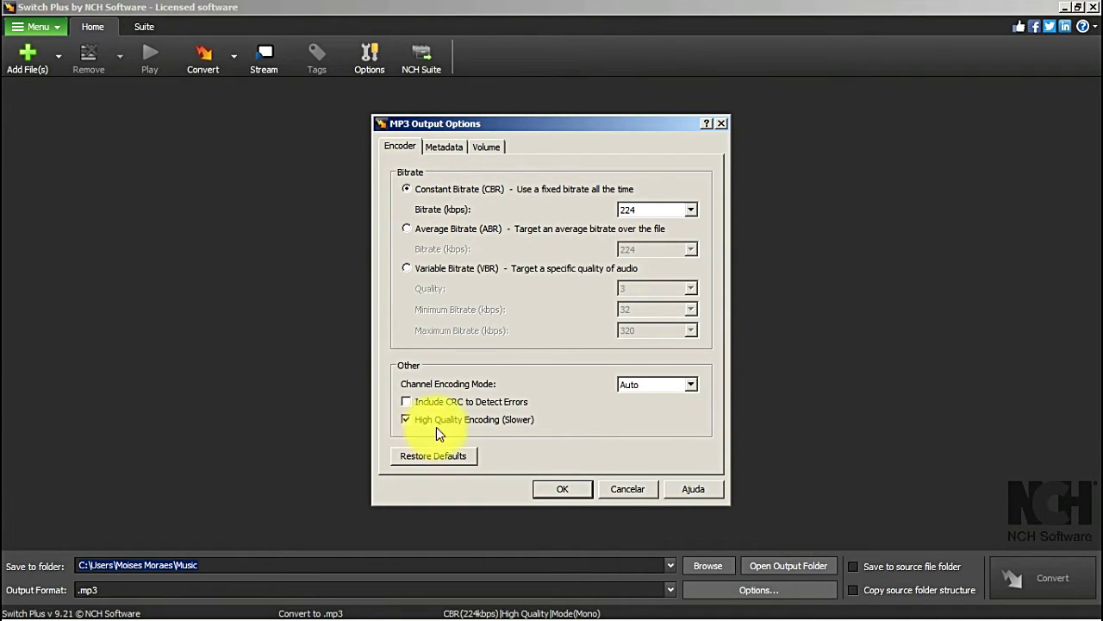
pyautogui.click(444, 146)
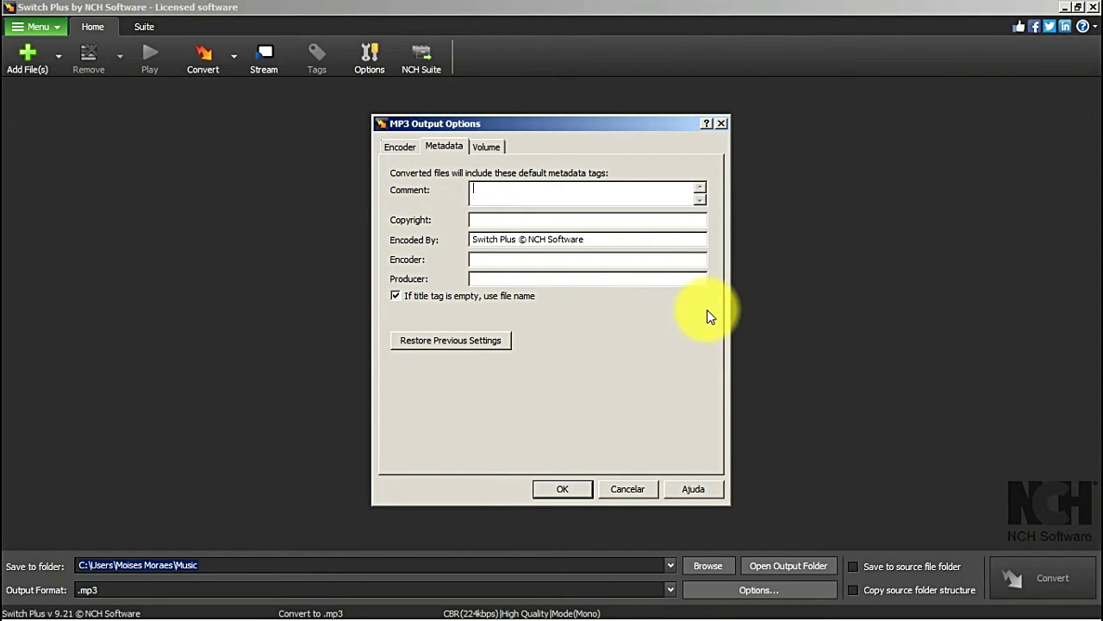
pyautogui.click(488, 147)
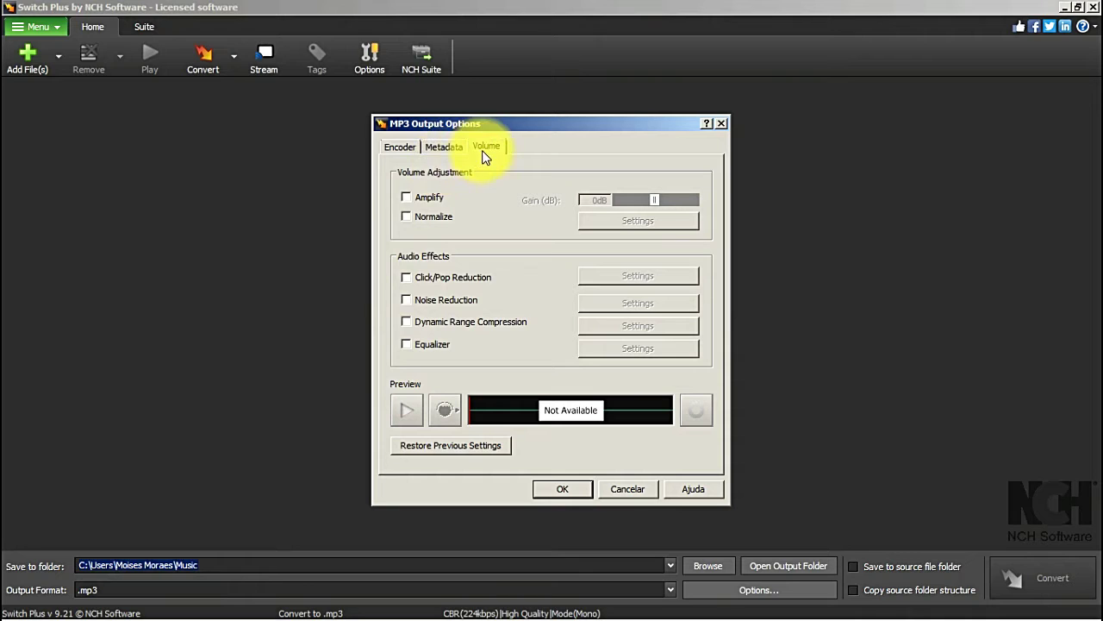
pyautogui.click(621, 488)
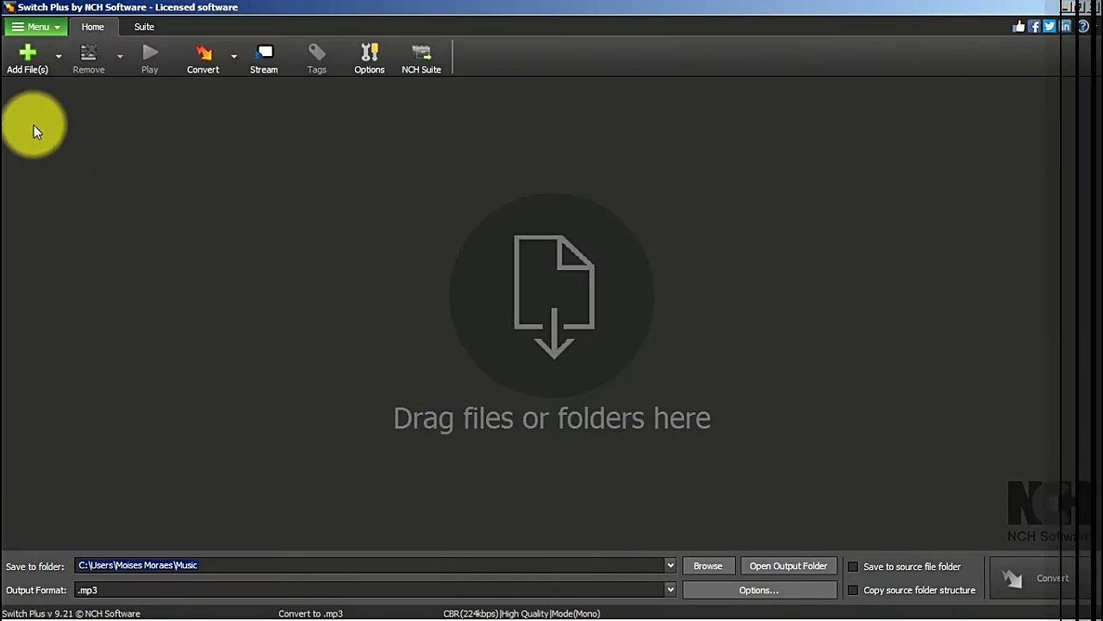
# - Add the Boss Fight Video Game Music MP3 file from the desktop (Área de Trabalho) to the conversion list
pyautogui.click(34, 56)
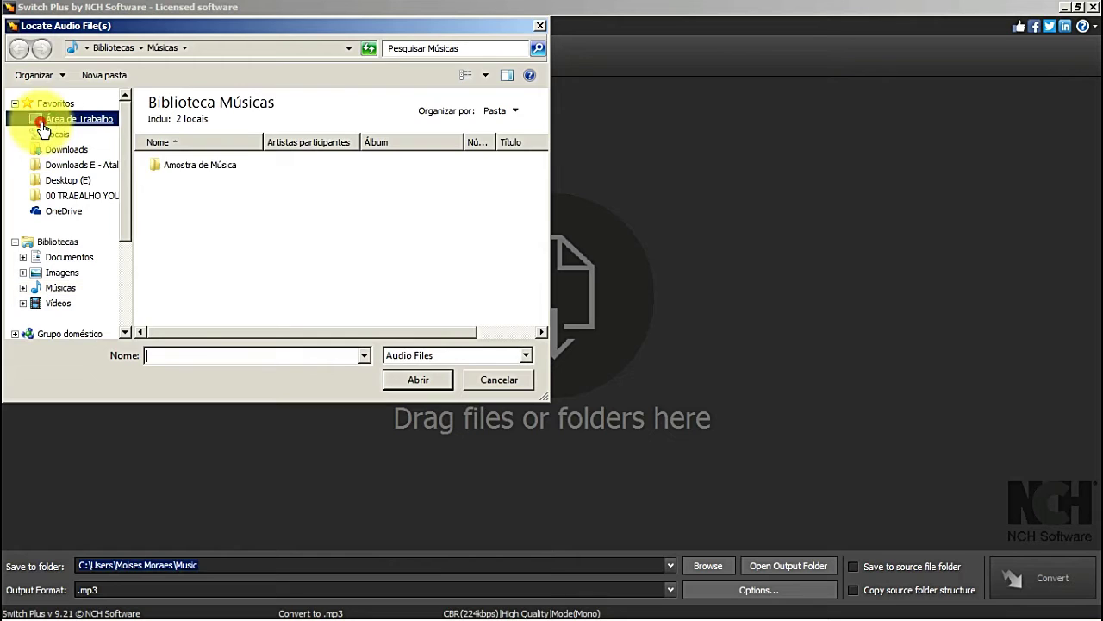
pyautogui.click(35, 119)
pyautogui.moveTo(541, 138); pyautogui.dragTo(548, 296)
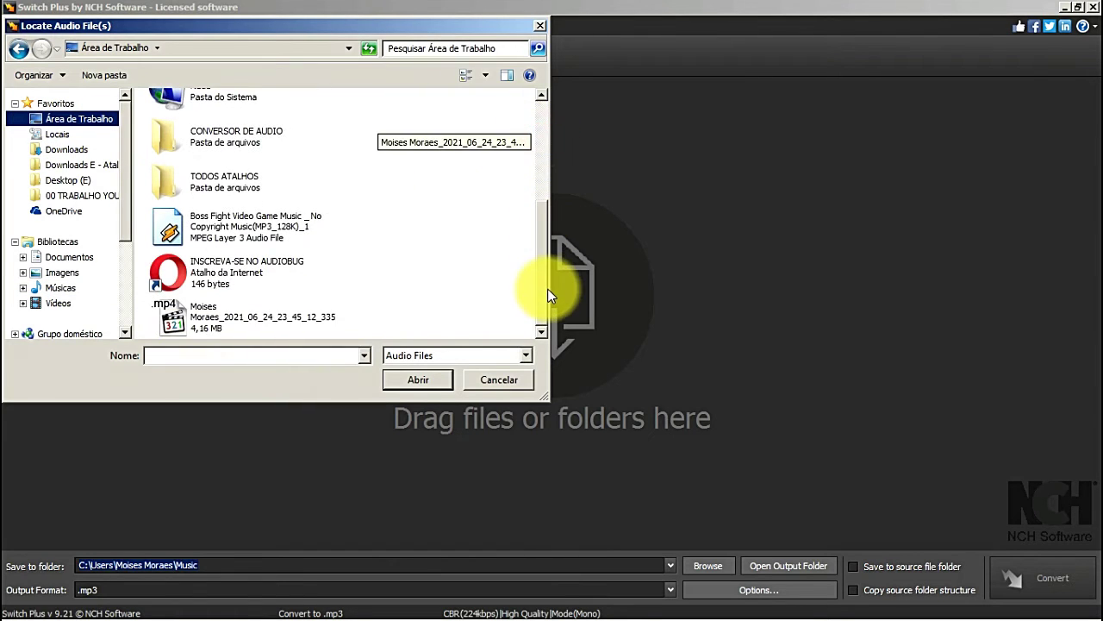
pyautogui.click(222, 238)
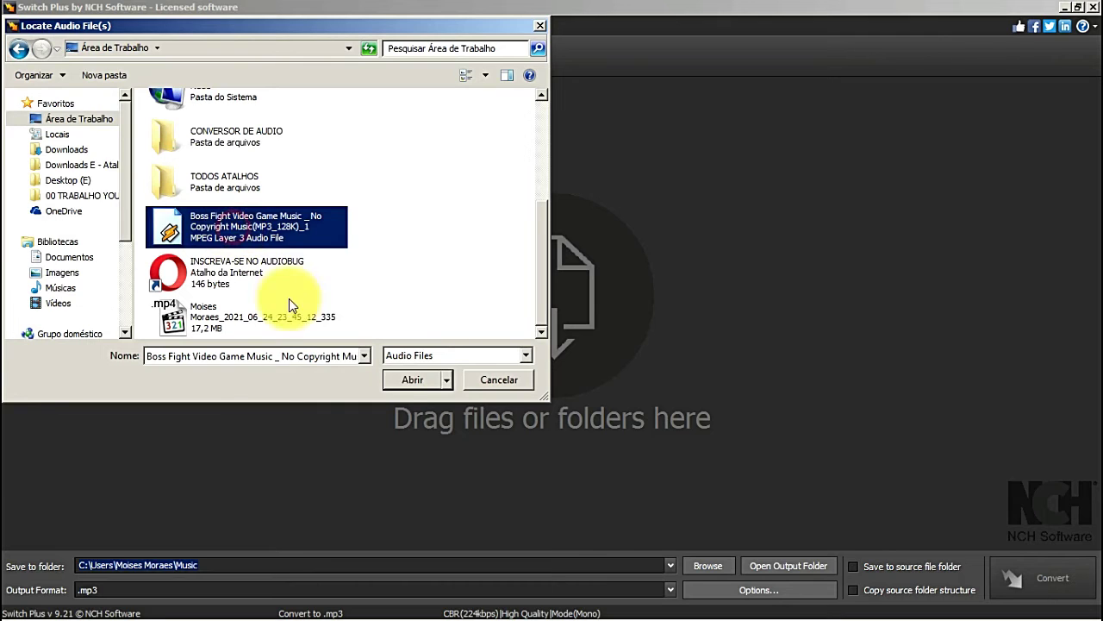
pyautogui.click(412, 379)
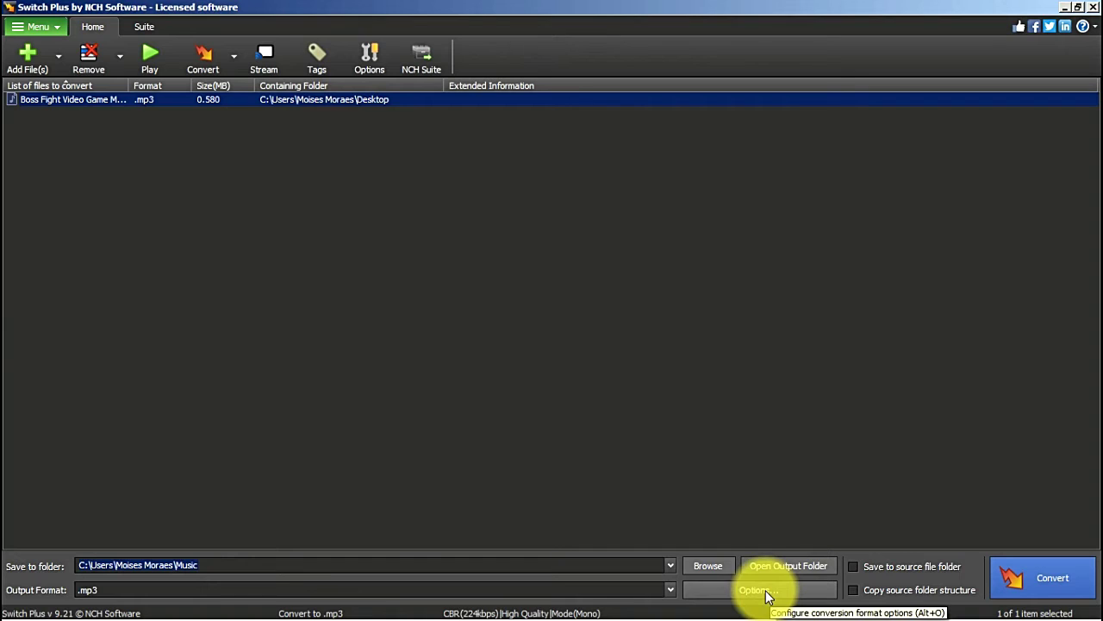
# - Set the output folder to the desktop (Área de Trabalho) and check that folder's contents
pyautogui.click(708, 566)
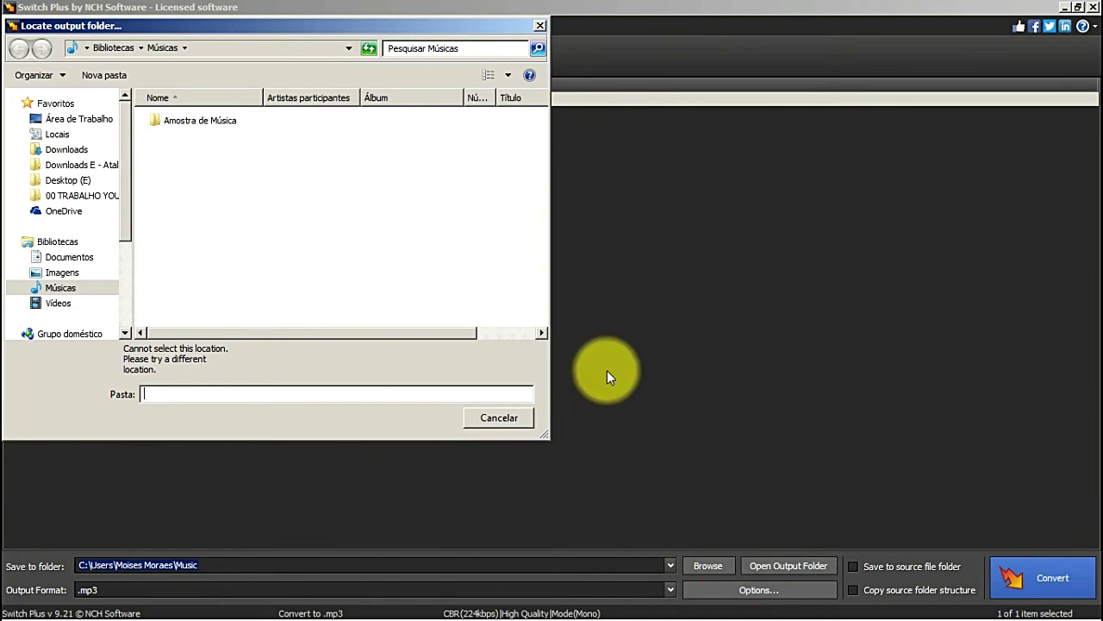
pyautogui.click(82, 119)
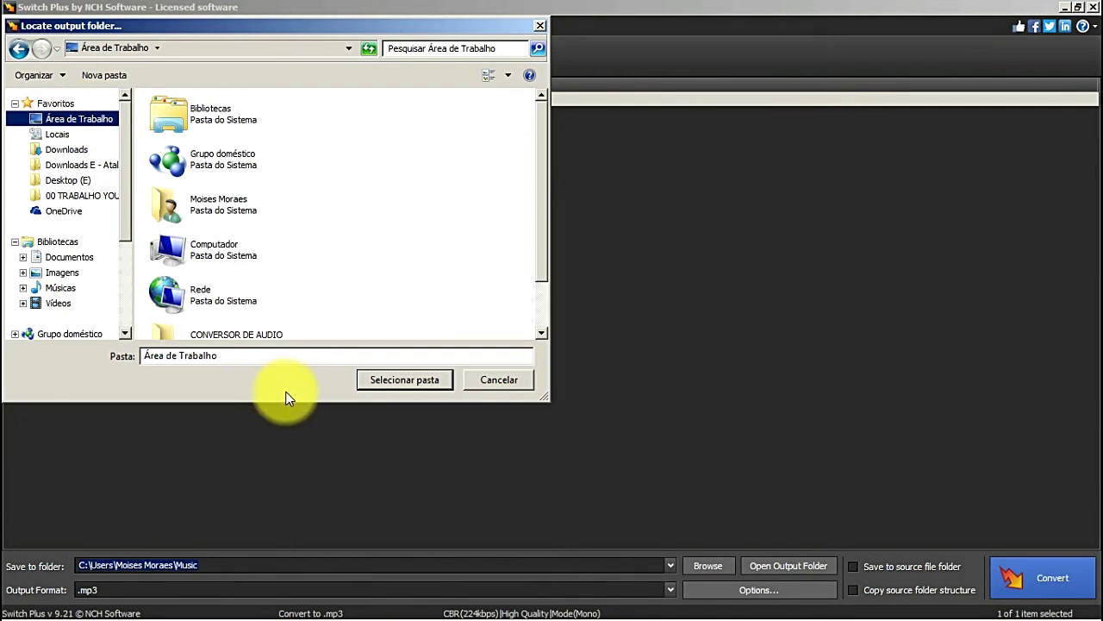
pyautogui.click(394, 379)
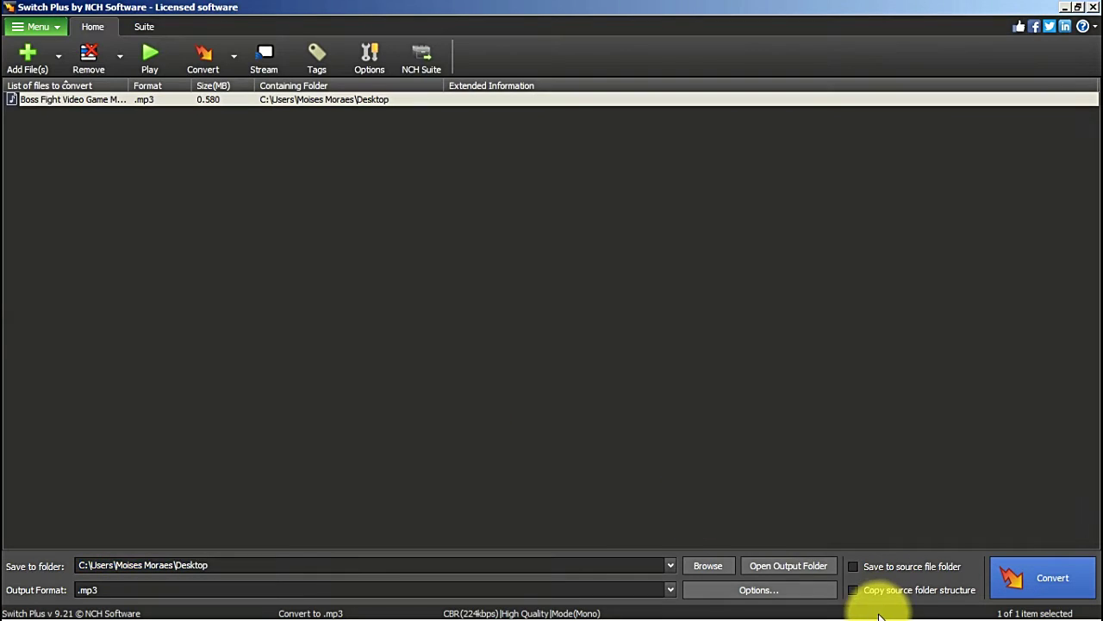
pyautogui.click(766, 565)
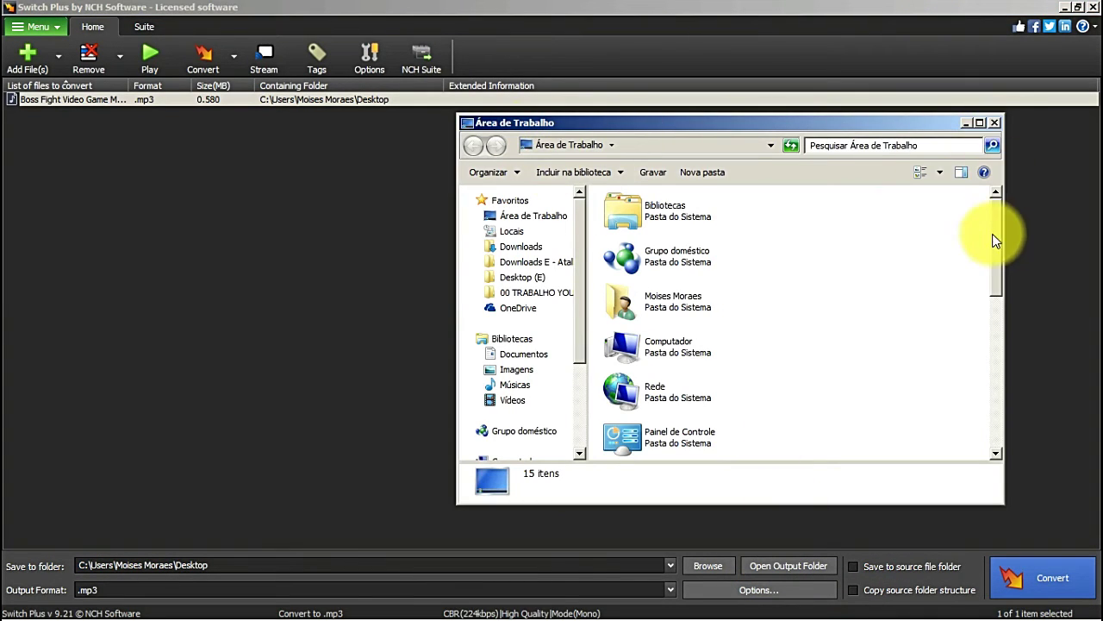
pyautogui.click(994, 124)
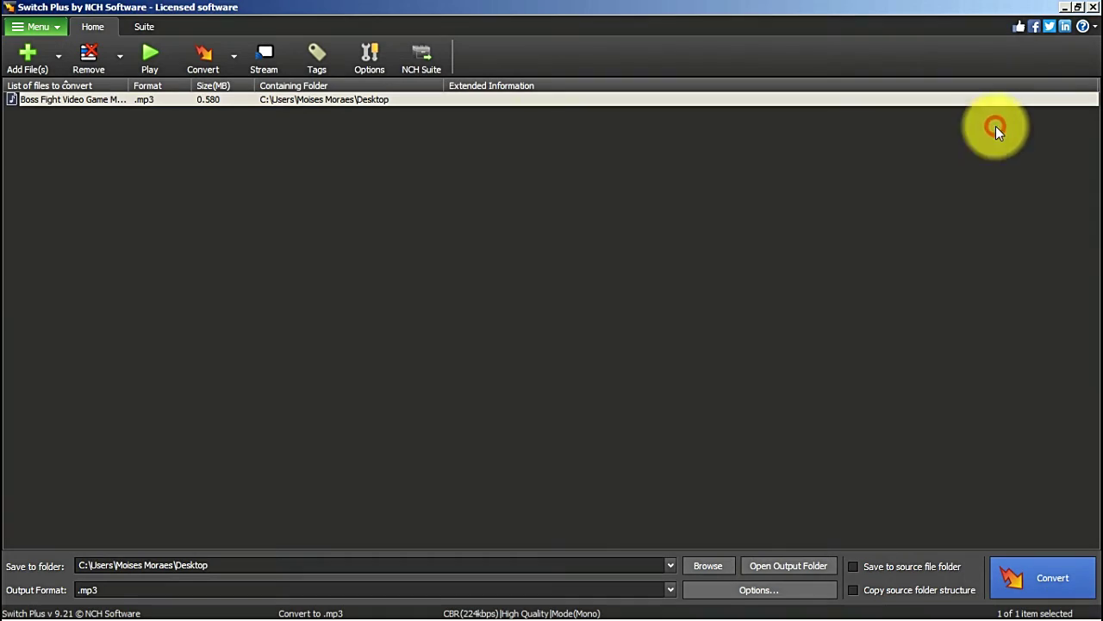
# - Accept the MP3 output options as they are, set the output format to .ogg and convert the listed file
pyautogui.click(753, 589)
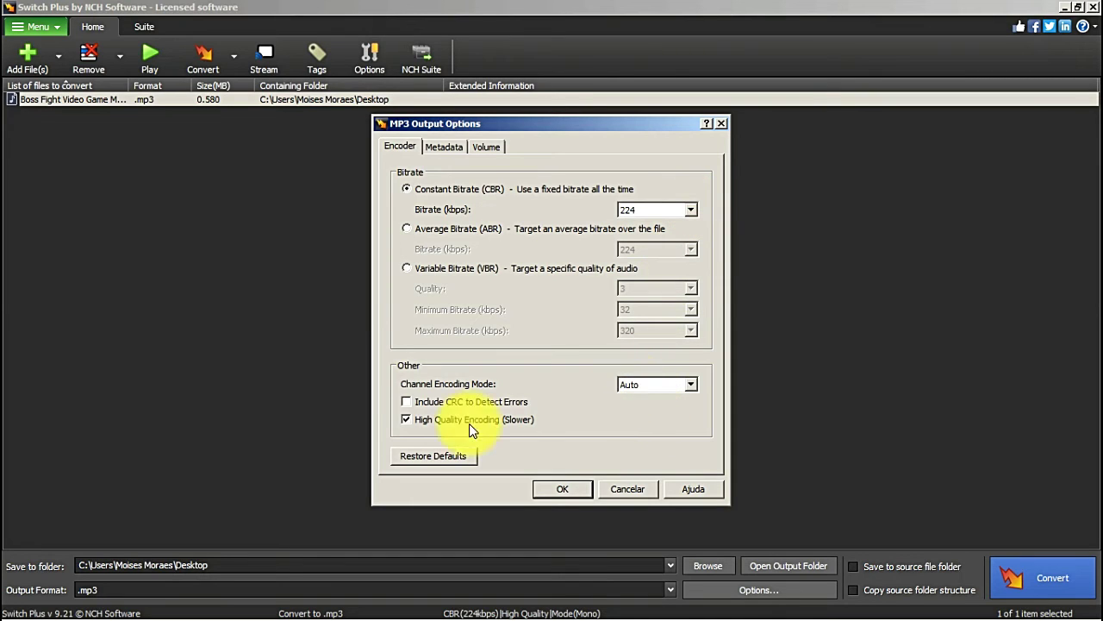
pyautogui.click(569, 489)
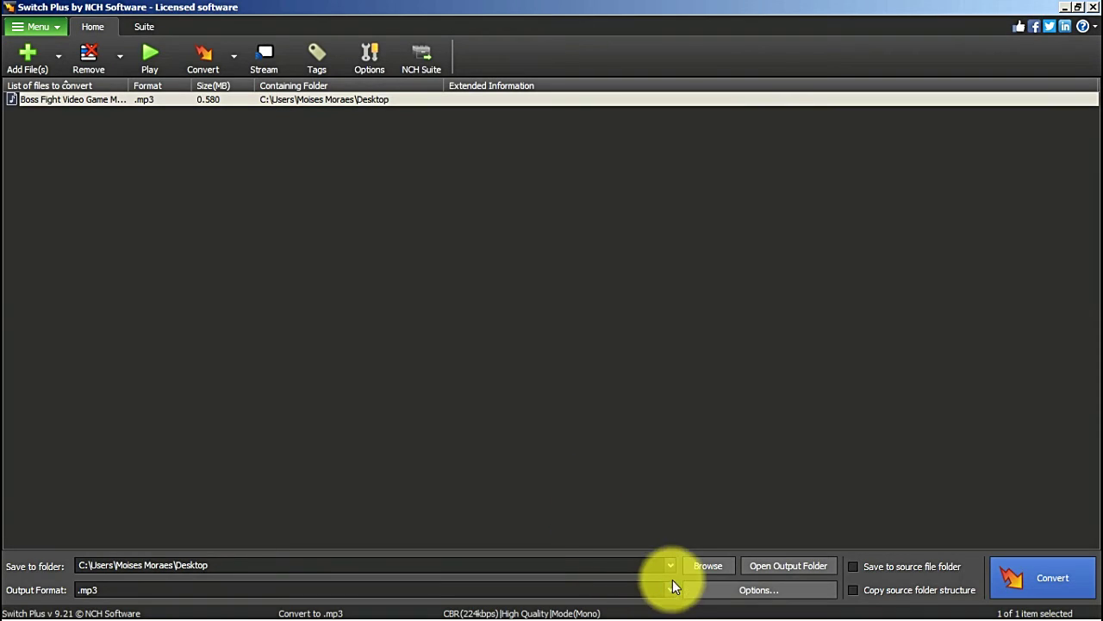
pyautogui.click(672, 589)
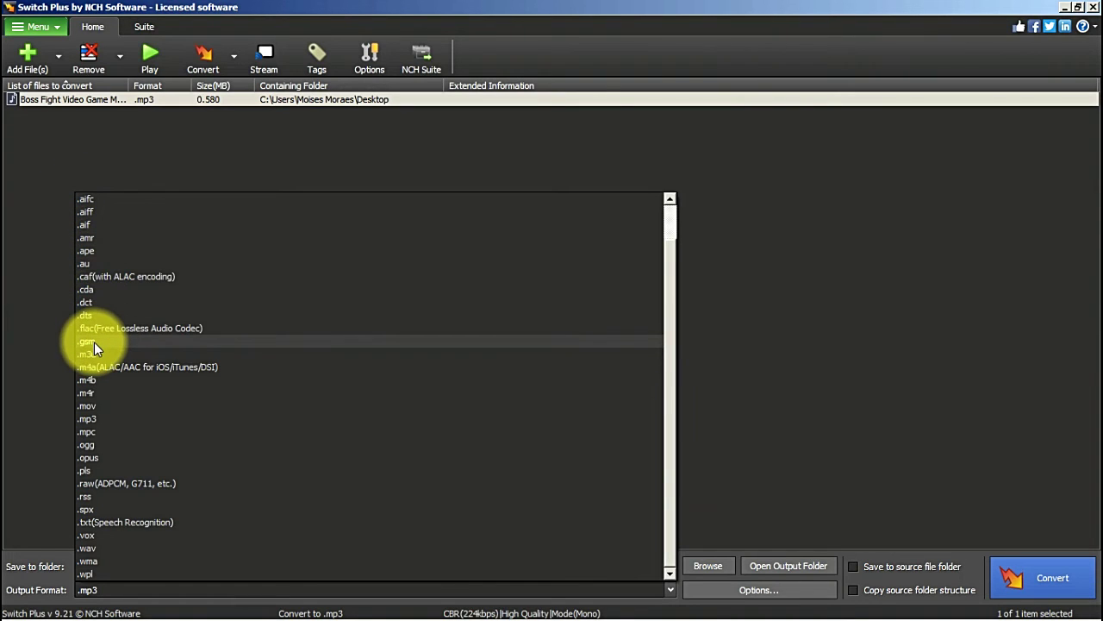
pyautogui.click(90, 446)
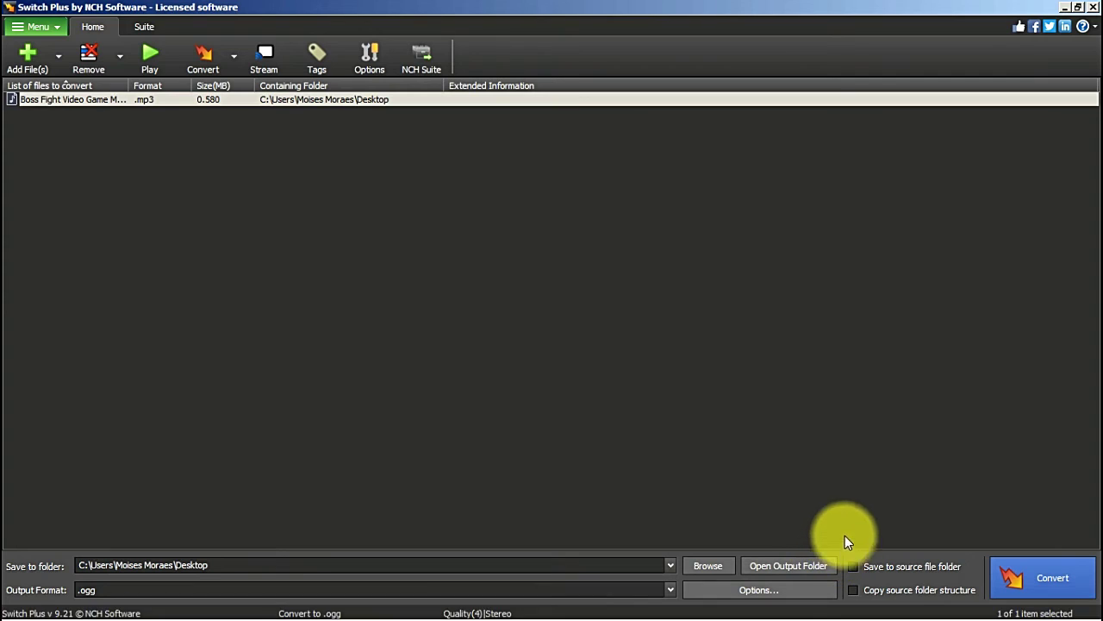
pyautogui.click(1049, 571)
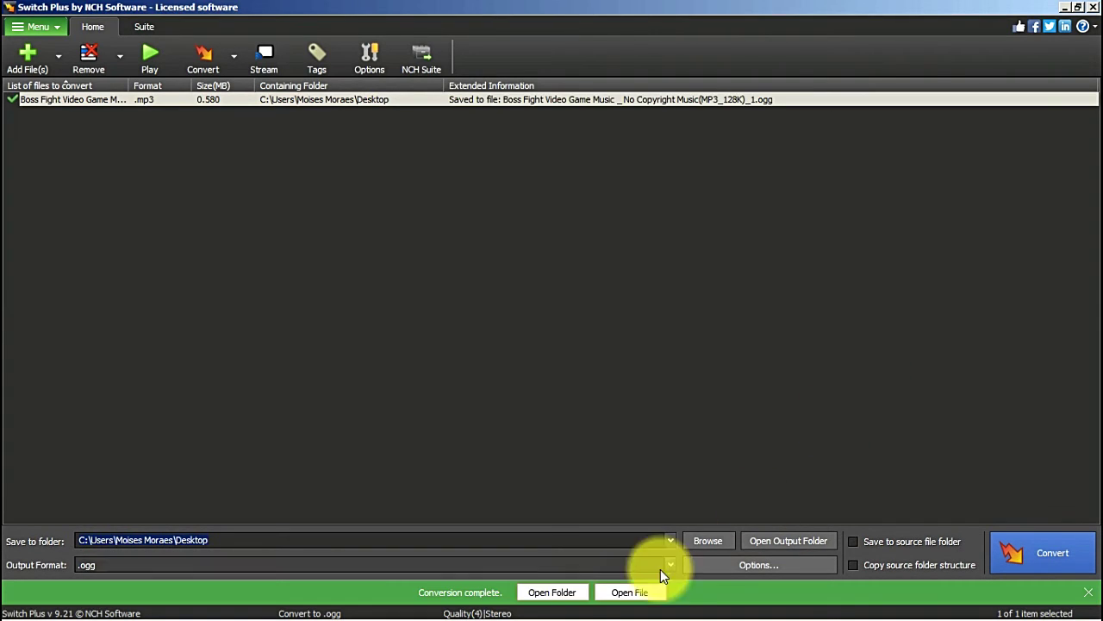
# - Open the output folder from the finished conversion and show the original Boss Fight MP3's properties beside the file list
pyautogui.click(564, 593)
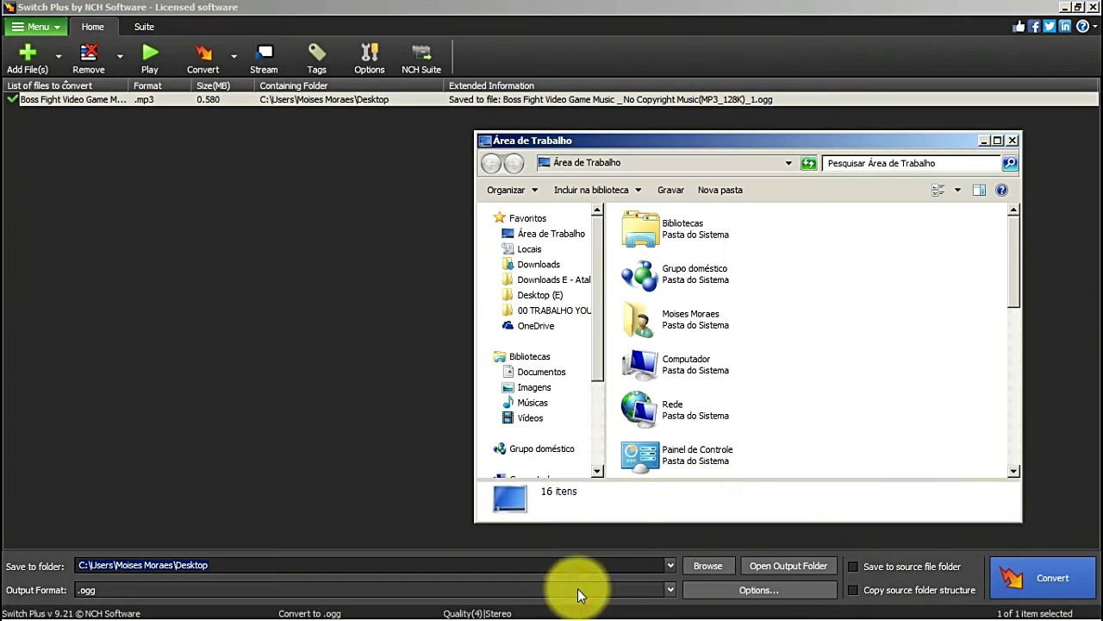
pyautogui.moveTo(1012, 250); pyautogui.dragTo(1012, 401)
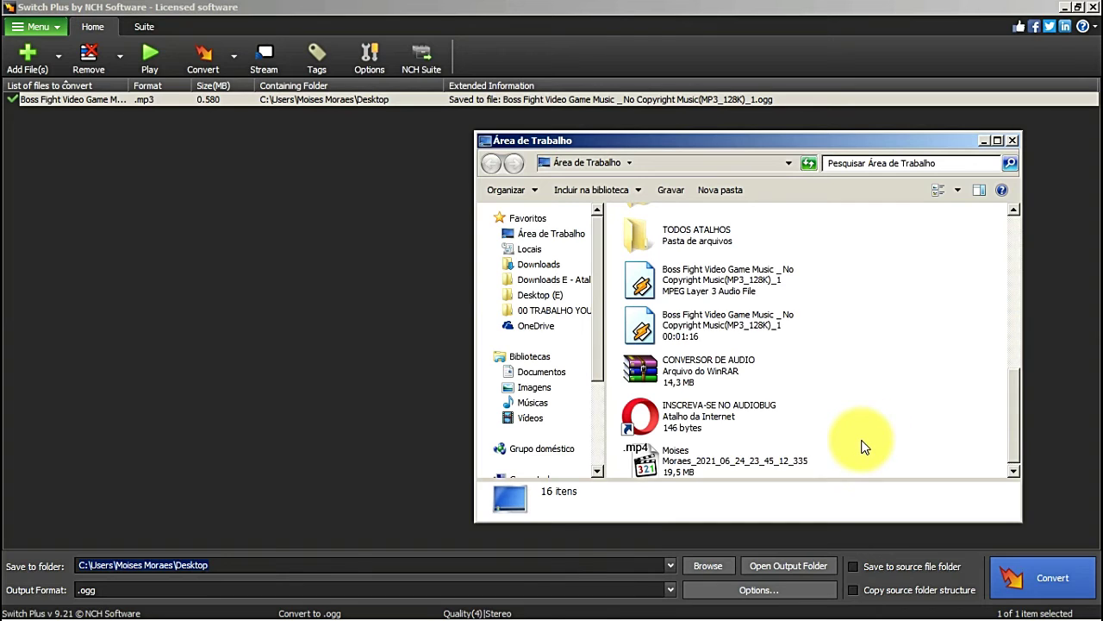
pyautogui.rightClick(727, 275)
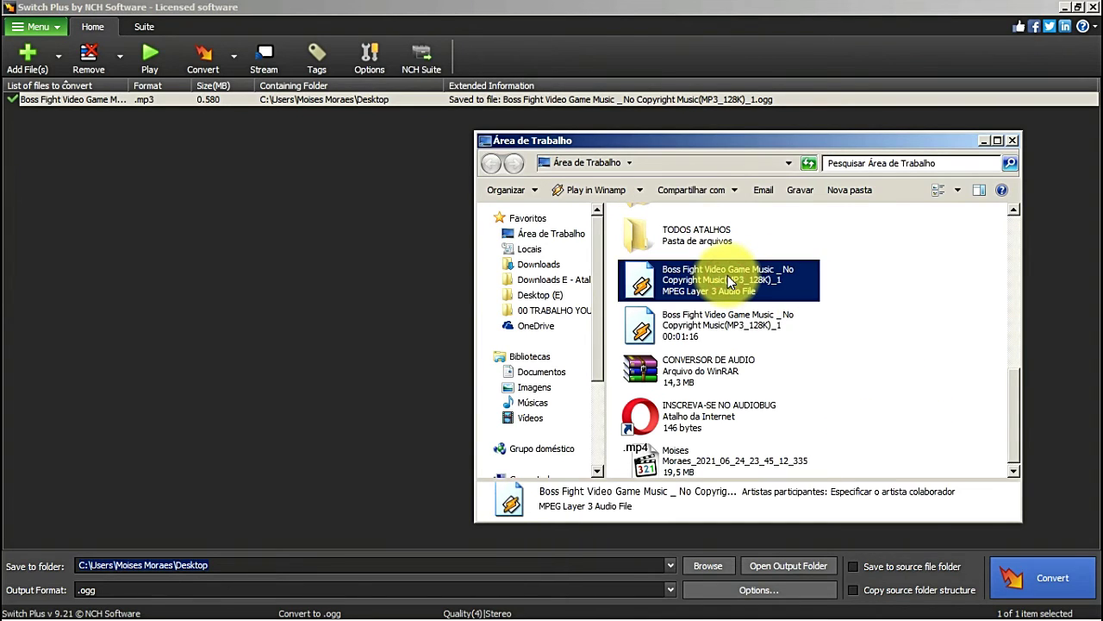
pyautogui.click(776, 610)
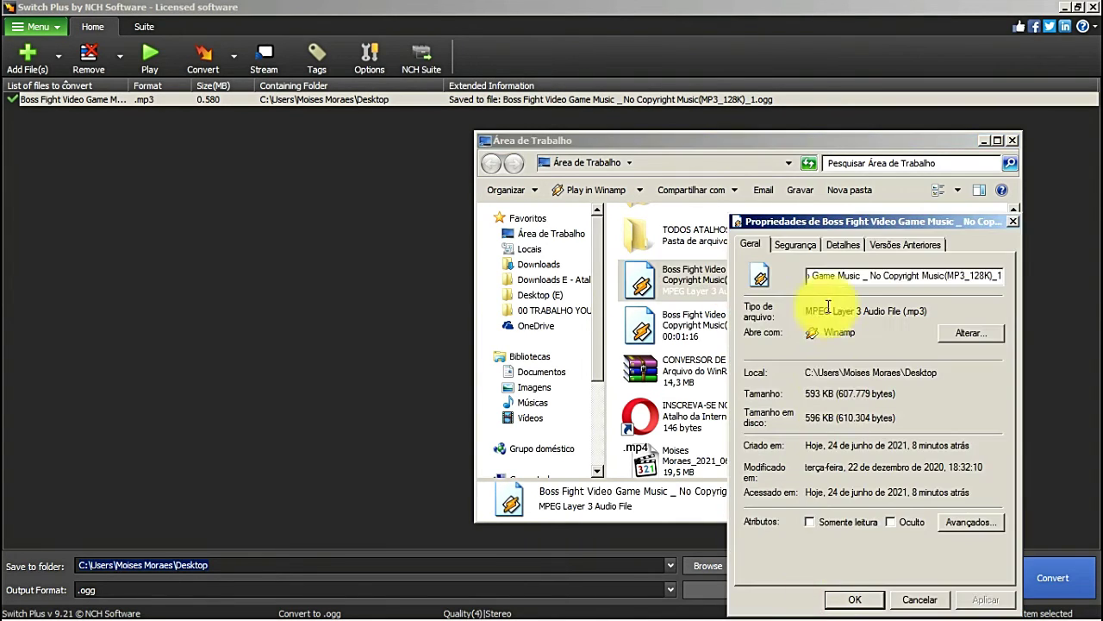
pyautogui.moveTo(857, 223); pyautogui.dragTo(416, 134)
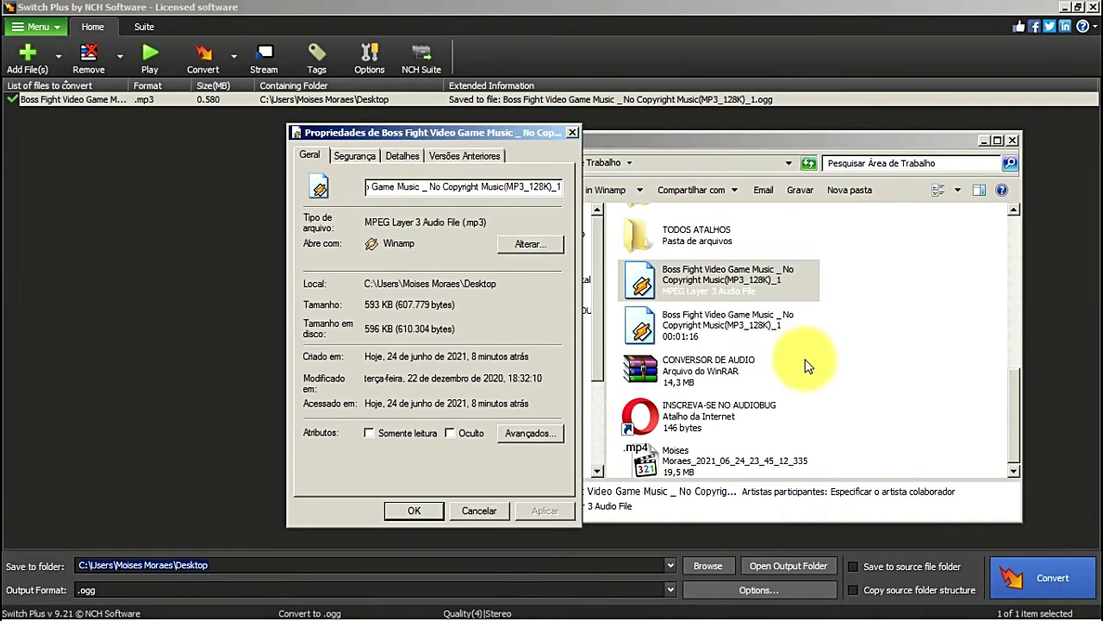
# - Show the converted Boss Fight OGG file's properties and place them beside the MP3's properties for comparison
pyautogui.click(747, 327)
pyautogui.rightClick(746, 331)
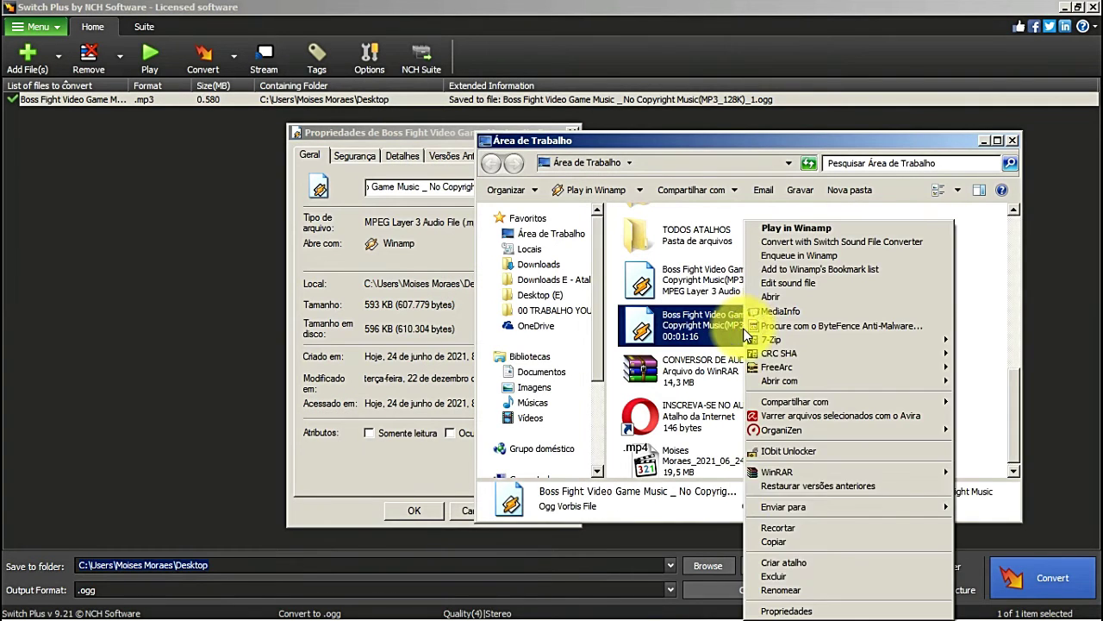
pyautogui.click(830, 598)
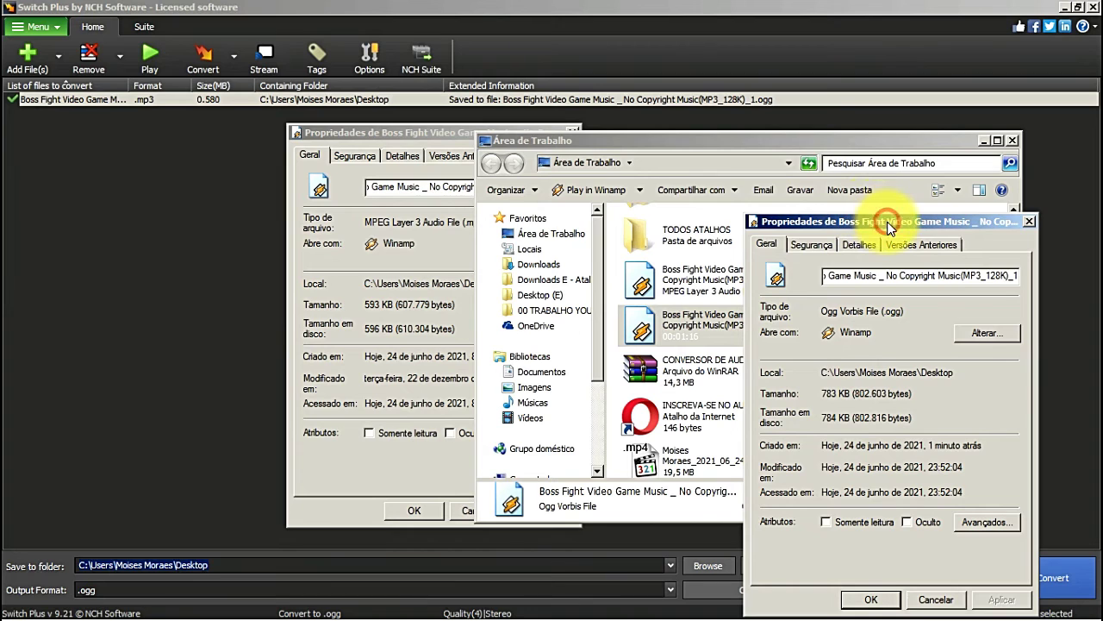
pyautogui.moveTo(888, 224); pyautogui.dragTo(701, 131)
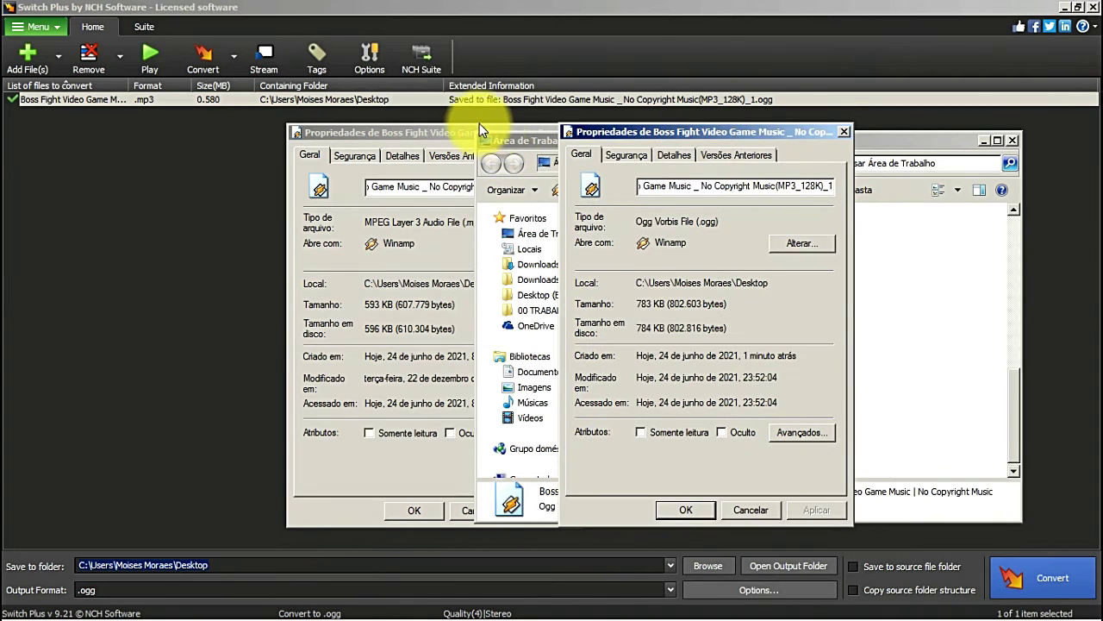
# - Separate the two Boss Fight properties windows and compare the detailed metadata of the OGG and MP3 files
pyautogui.click(452, 128)
pyautogui.moveTo(524, 131); pyautogui.dragTo(462, 133)
pyautogui.click(672, 156)
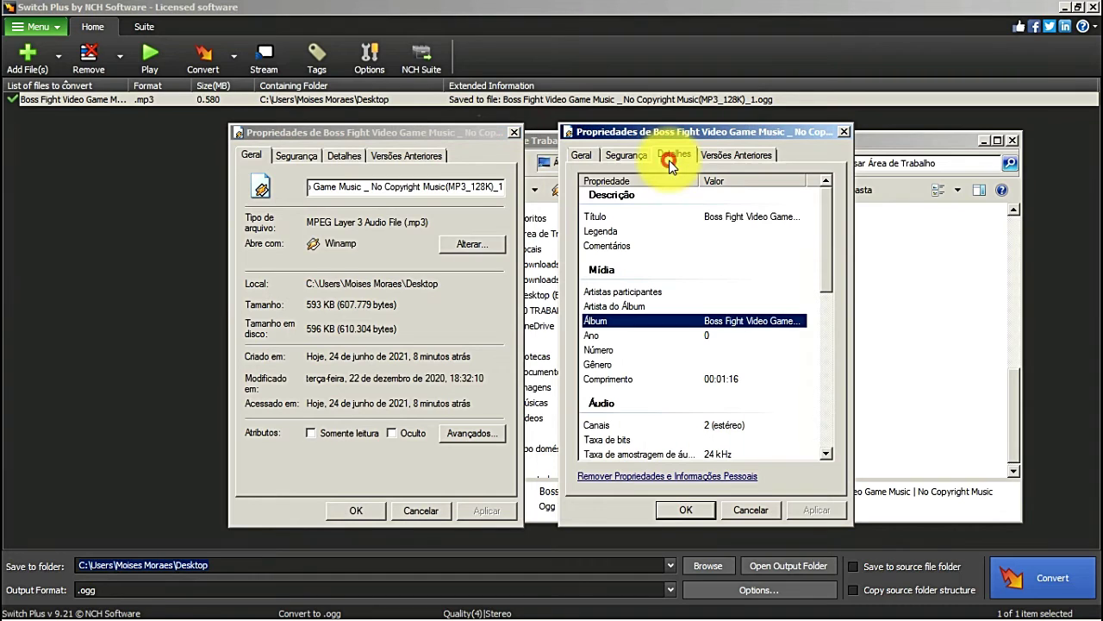
pyautogui.click(345, 155)
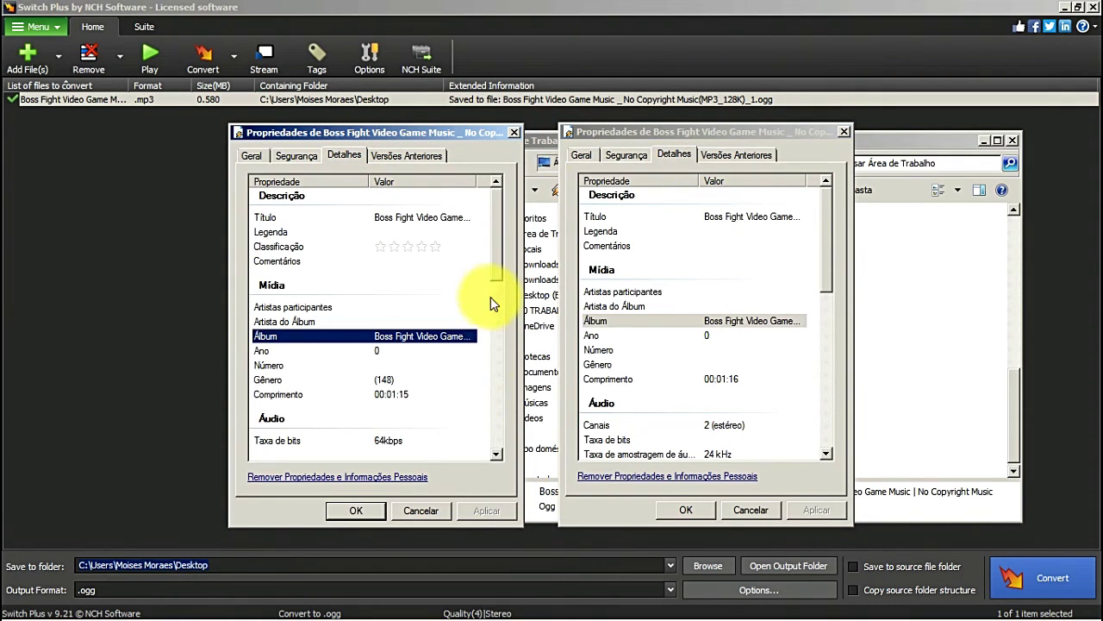
pyautogui.moveTo(500, 223); pyautogui.dragTo(503, 195)
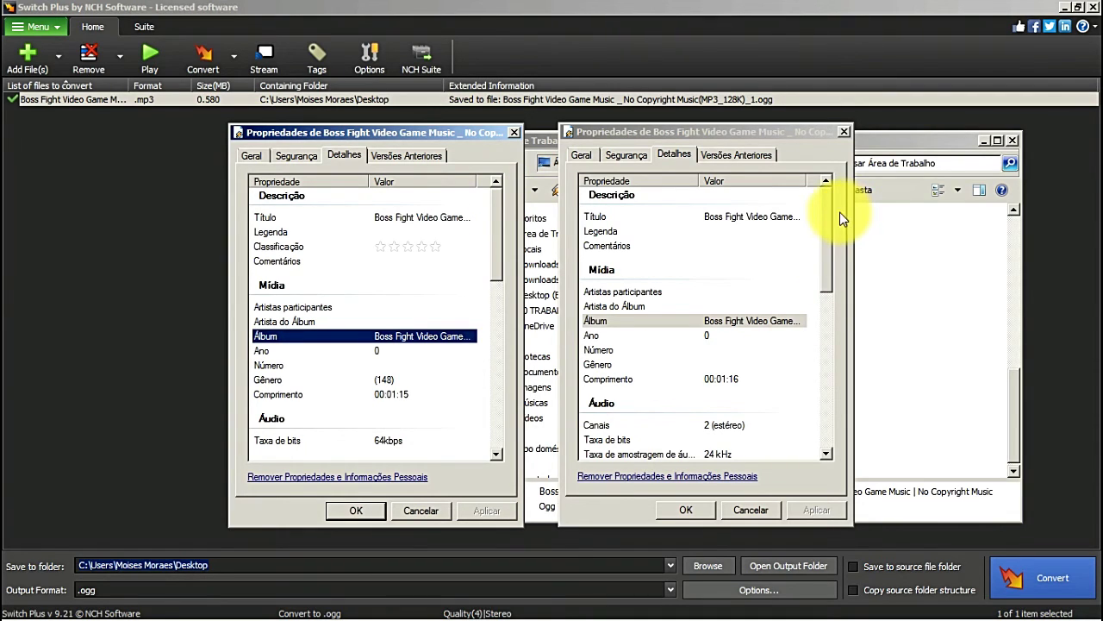
pyautogui.moveTo(832, 209); pyautogui.dragTo(840, 389)
# - Compare the general properties of the OGG and MP3 files, then dismiss both properties windows without changes
pyautogui.click(583, 157)
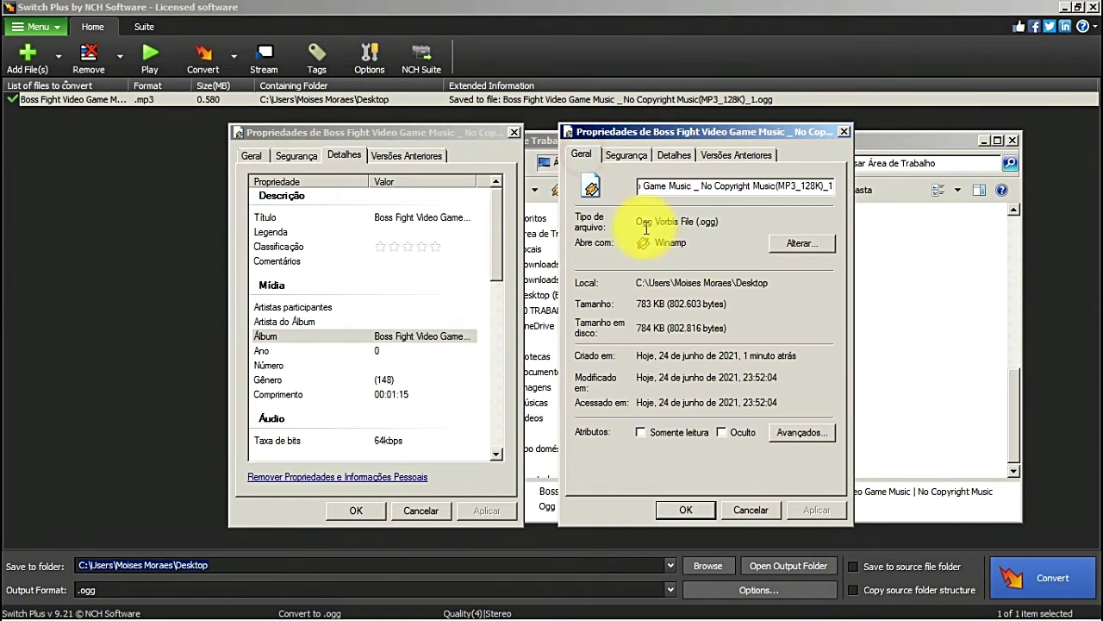
pyautogui.click(248, 157)
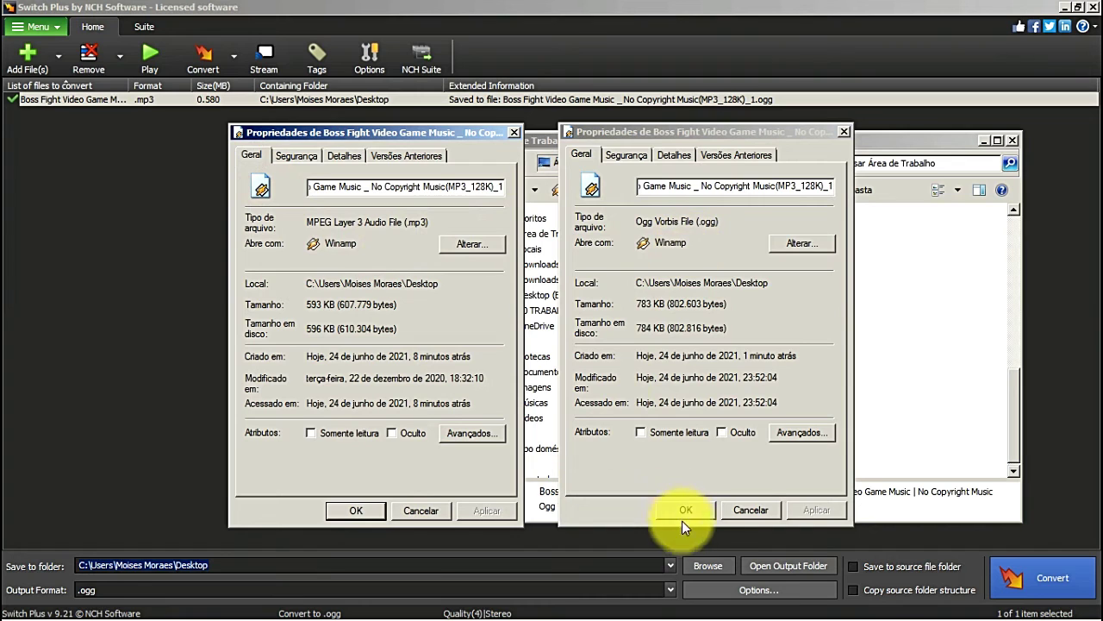
pyautogui.click(739, 514)
pyautogui.click(420, 510)
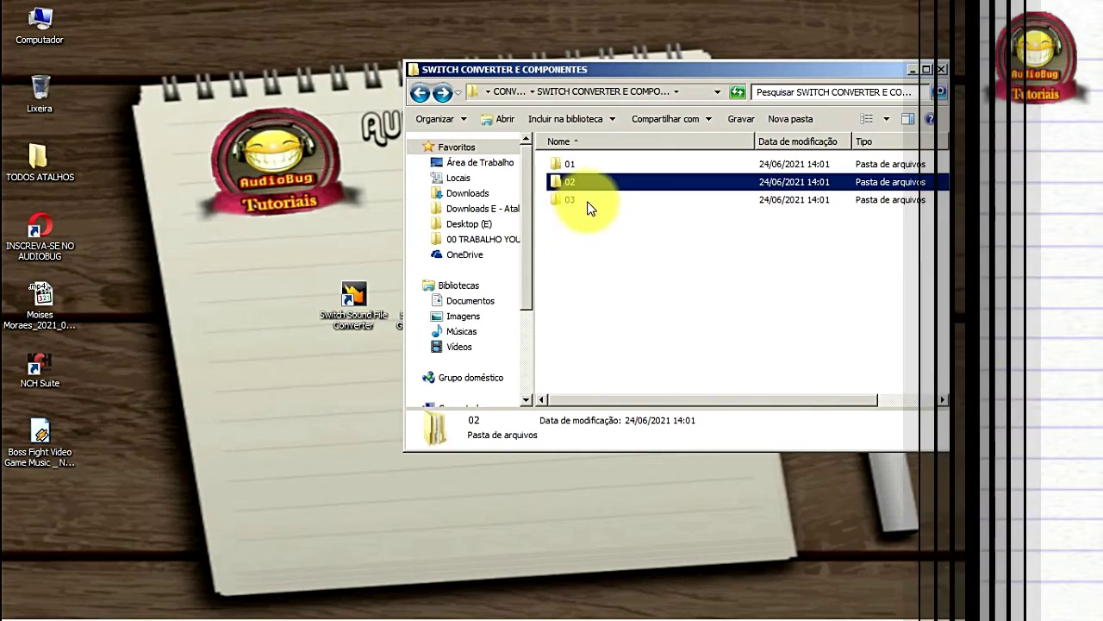
# - Open the COMPONENTES NCH folder inside folder 03 and look through its component files
pyautogui.doubleClick(572, 203)
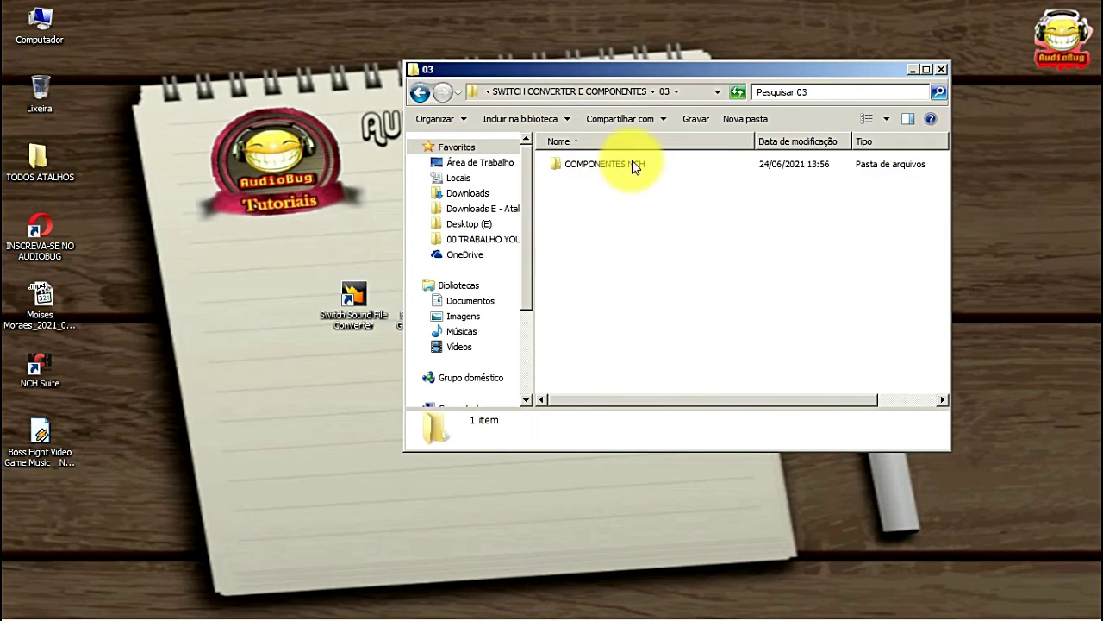
pyautogui.doubleClick(608, 161)
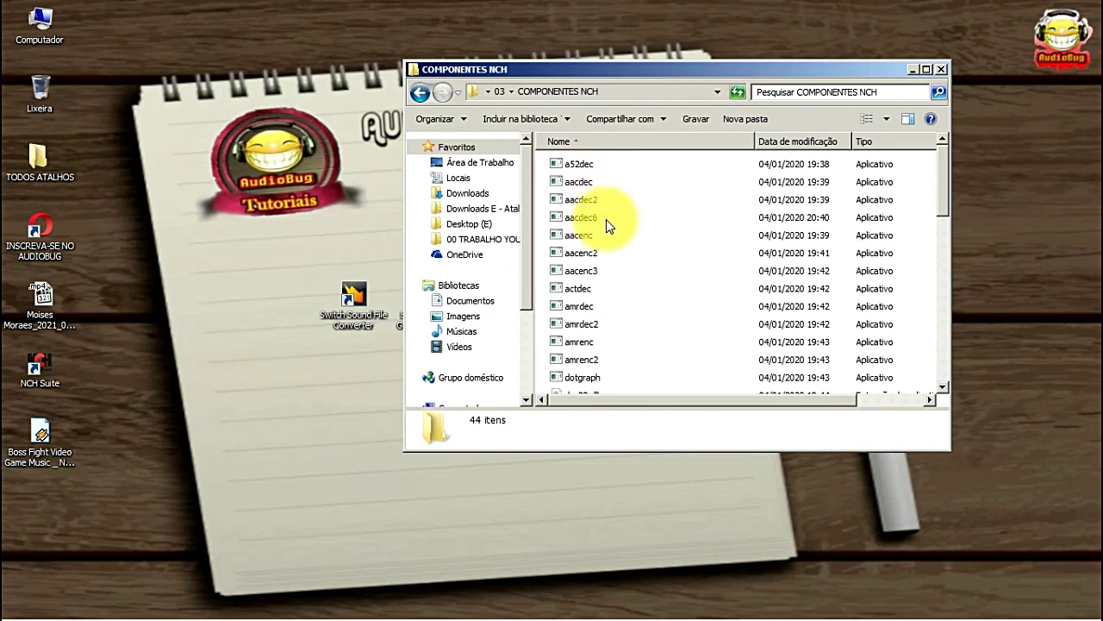
pyautogui.scroll(-1, 606, 219)
pyautogui.click(929, 68)
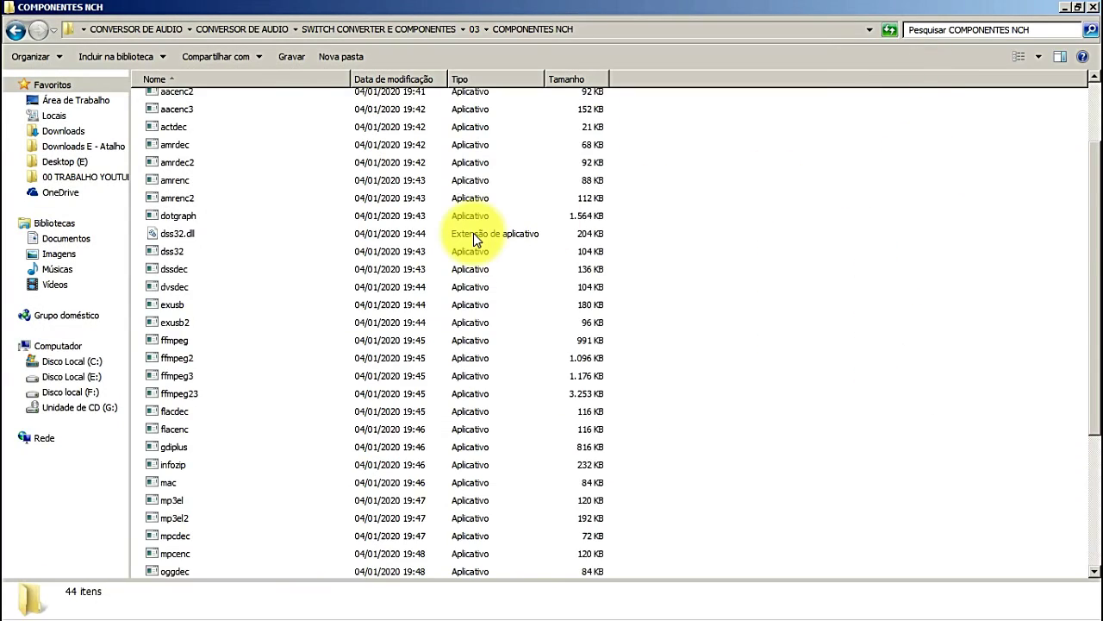
pyautogui.scroll(-4, 473, 233)
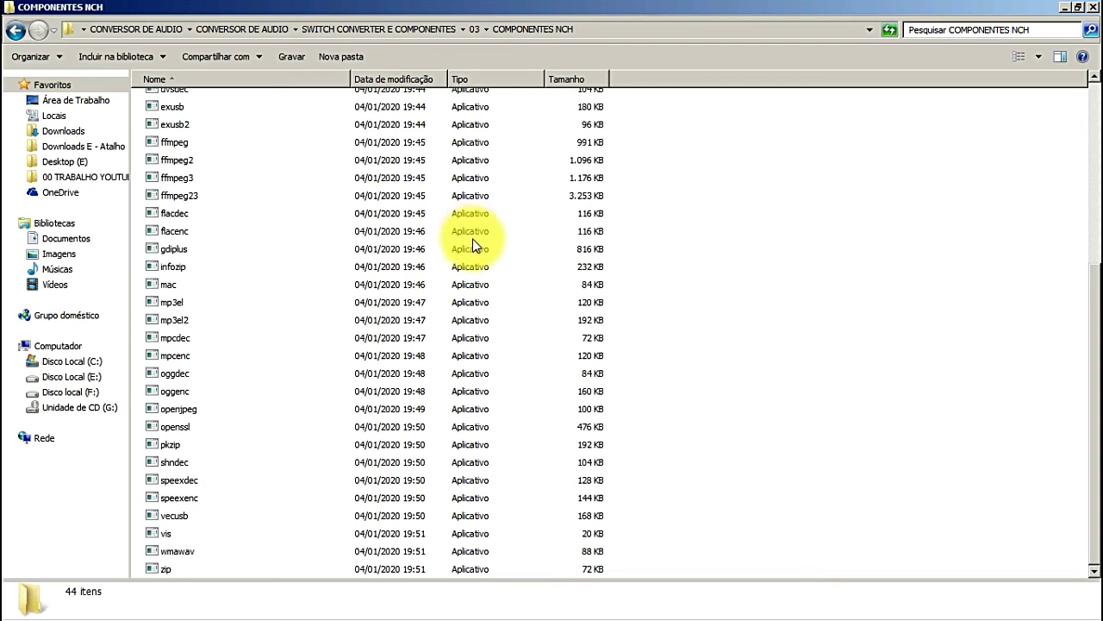
pyautogui.scroll(6, 589, 252)
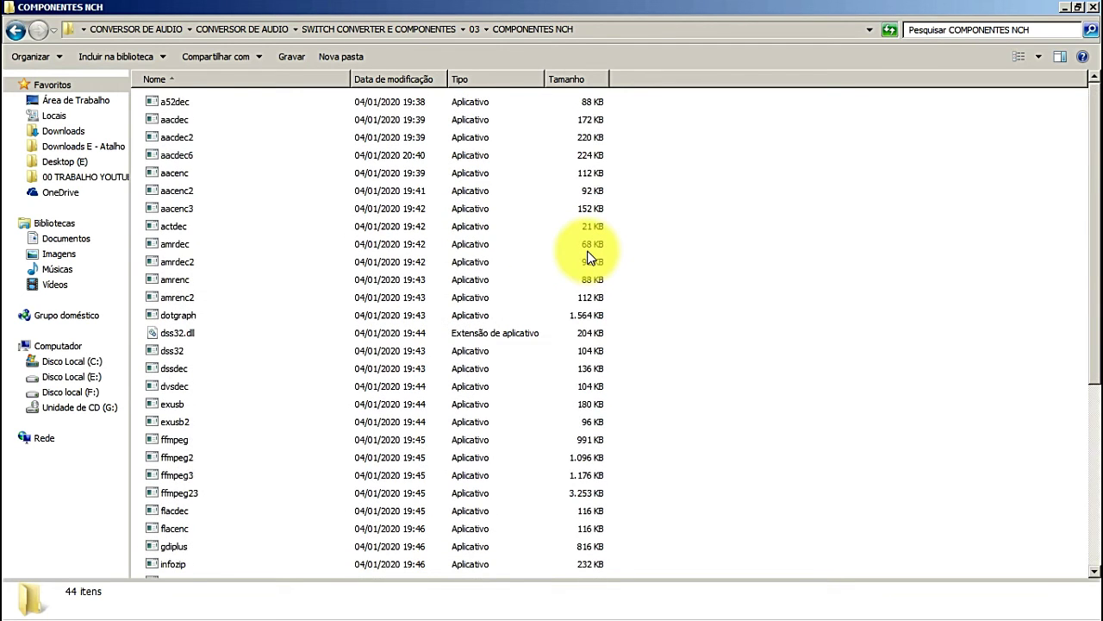
pyautogui.click(1077, 7)
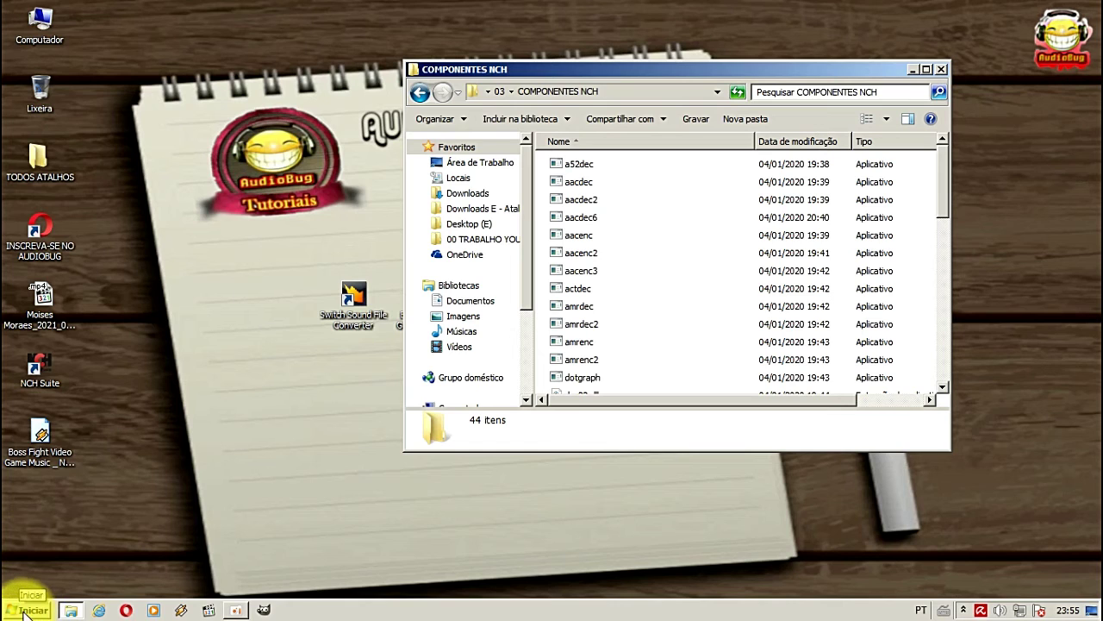
# - Go to the %APPDATA% Roaming folder and open the Components folder inside NCH Software
pyautogui.click(26, 609)
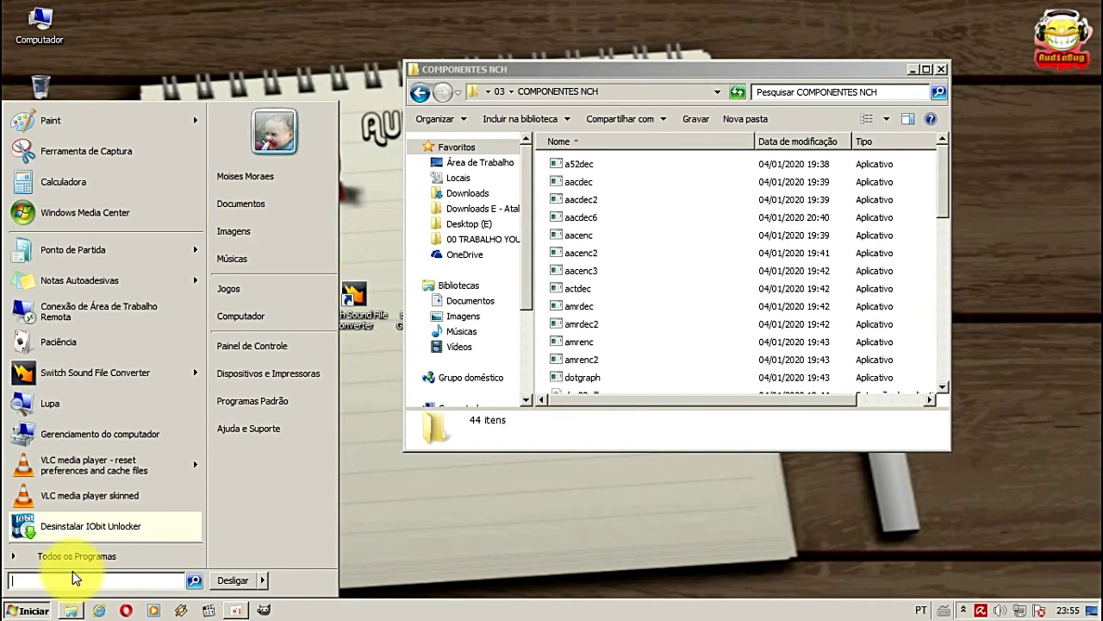
pyautogui.write('%A')
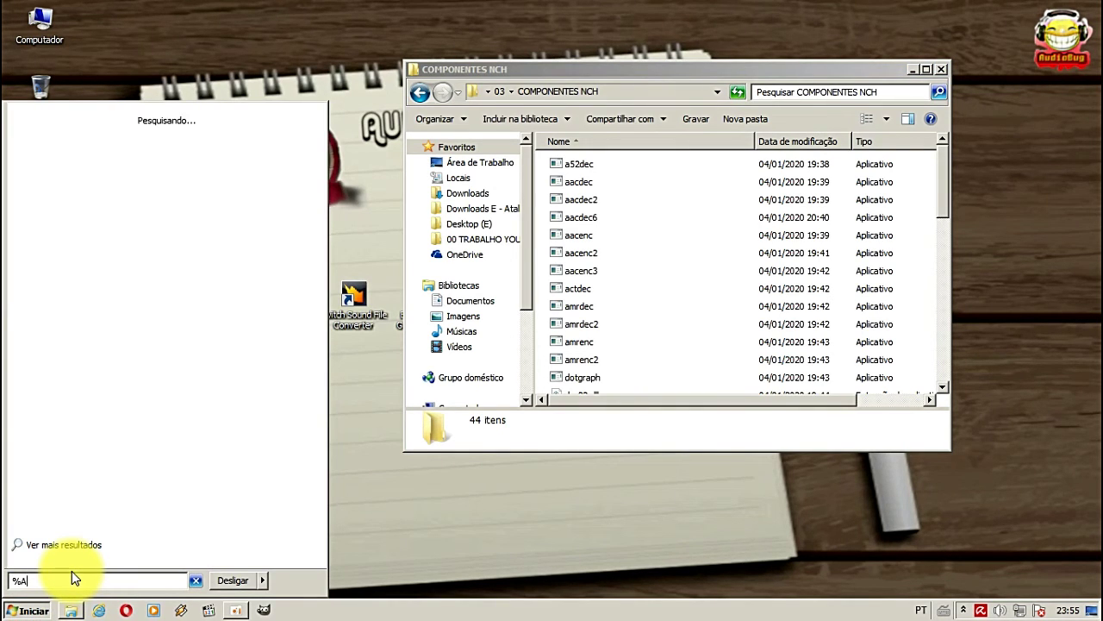
pyautogui.write('PPDATA%')
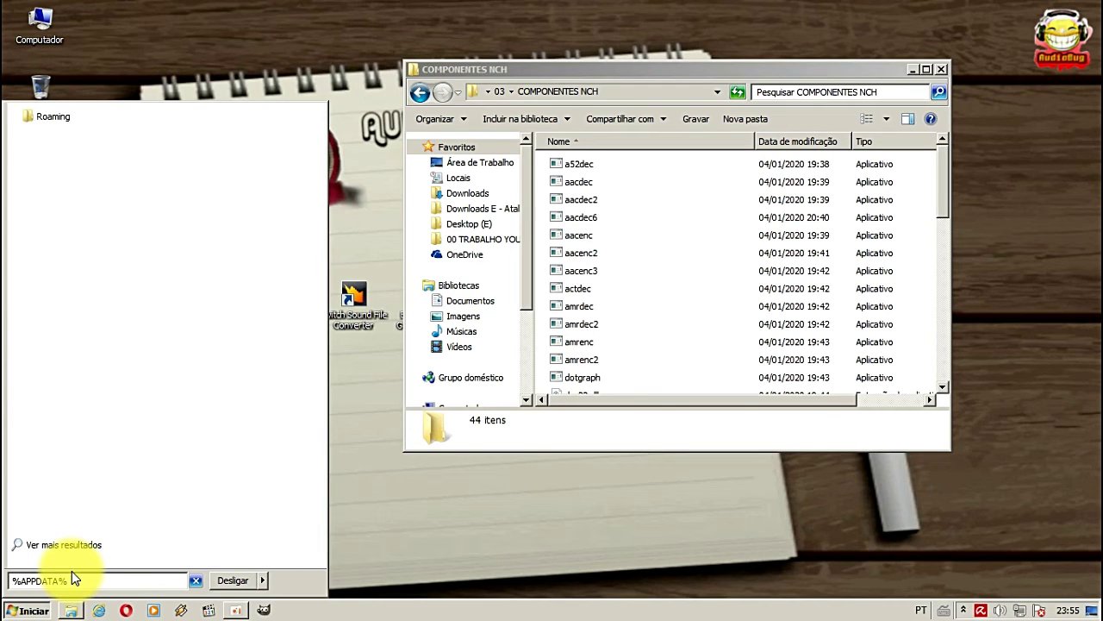
pyautogui.click(52, 117)
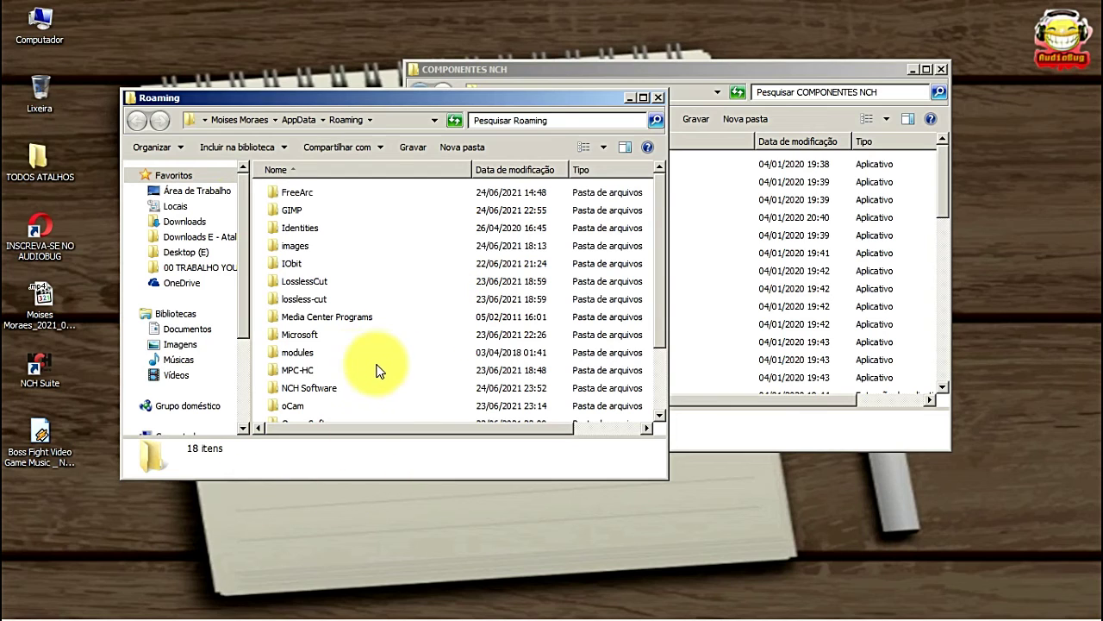
pyautogui.click(642, 98)
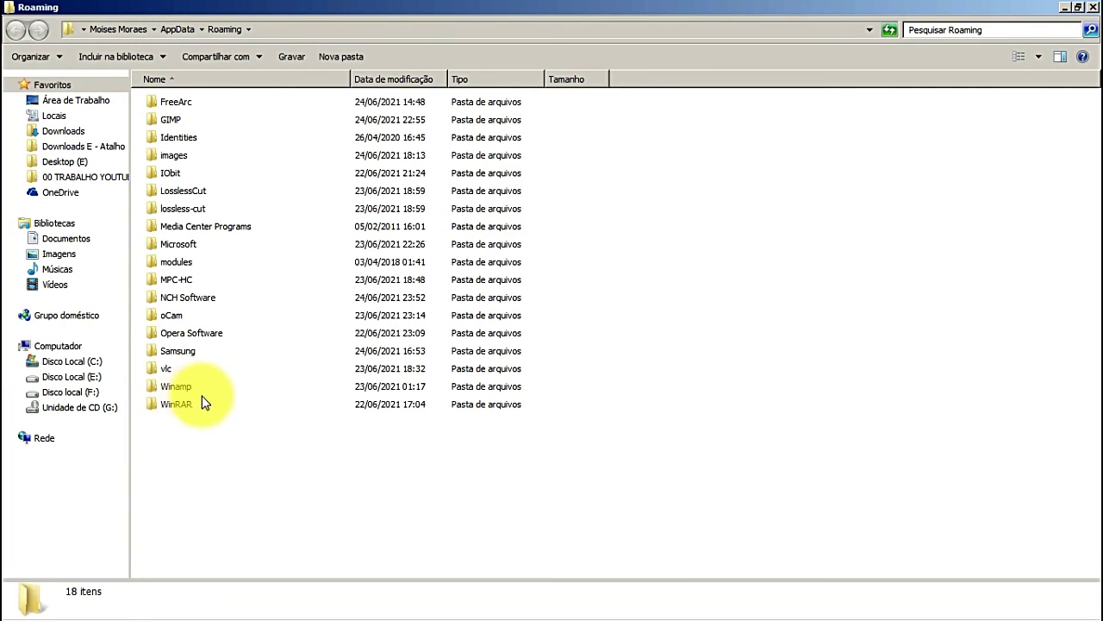
pyautogui.doubleClick(209, 298)
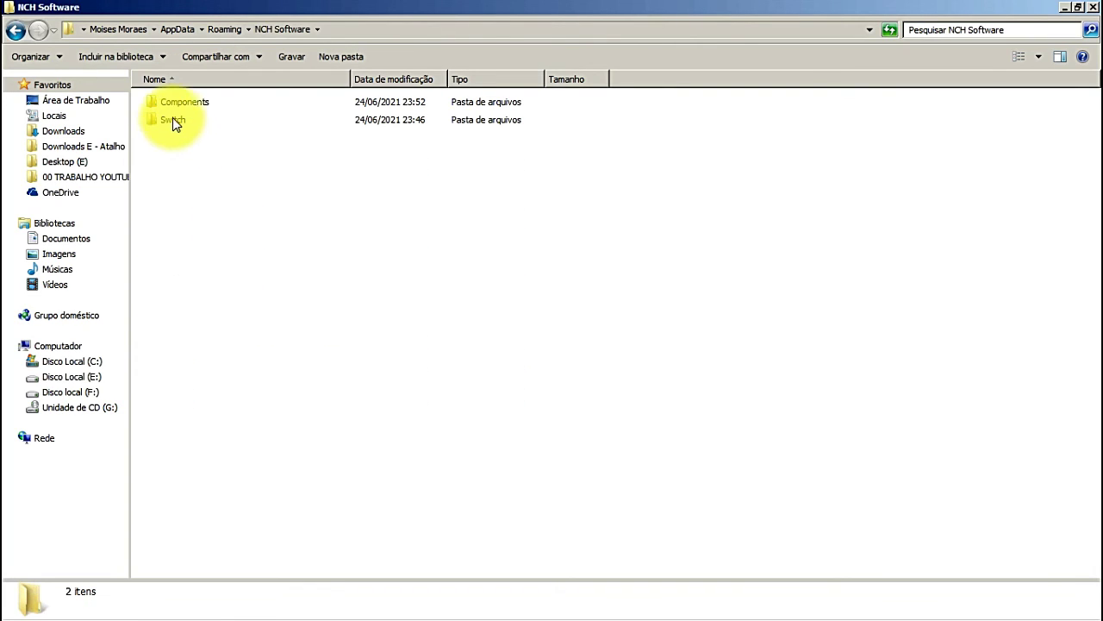
pyautogui.doubleClick(187, 100)
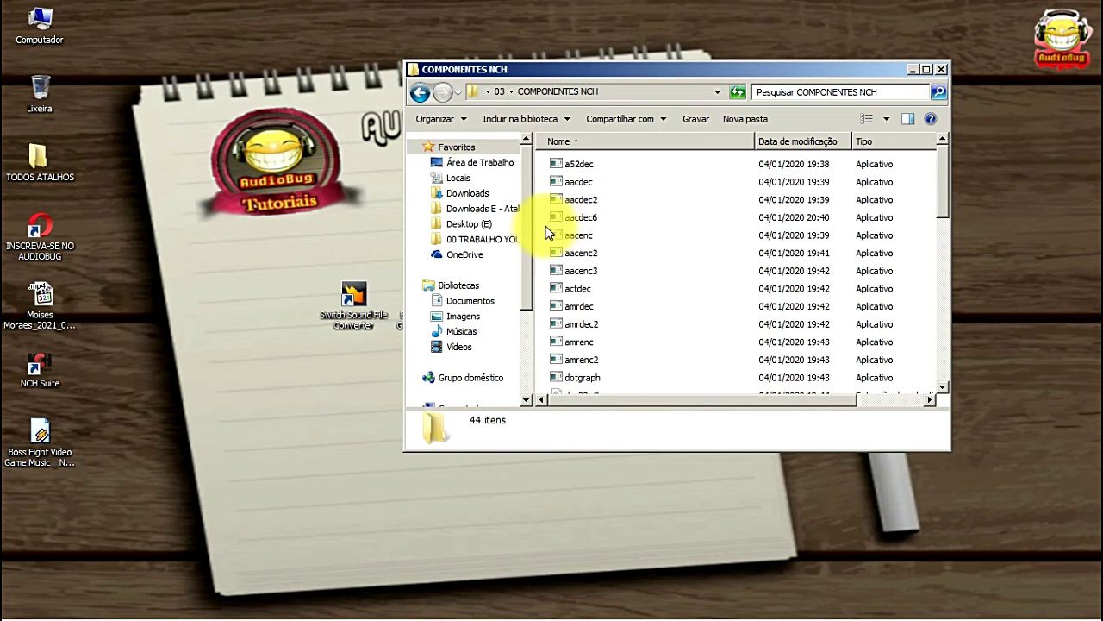
# - Copy all files from COMPONENTES NCH into the Components folder of NCH Software in Roaming
pyautogui.hotkey('ctrl', 'a')
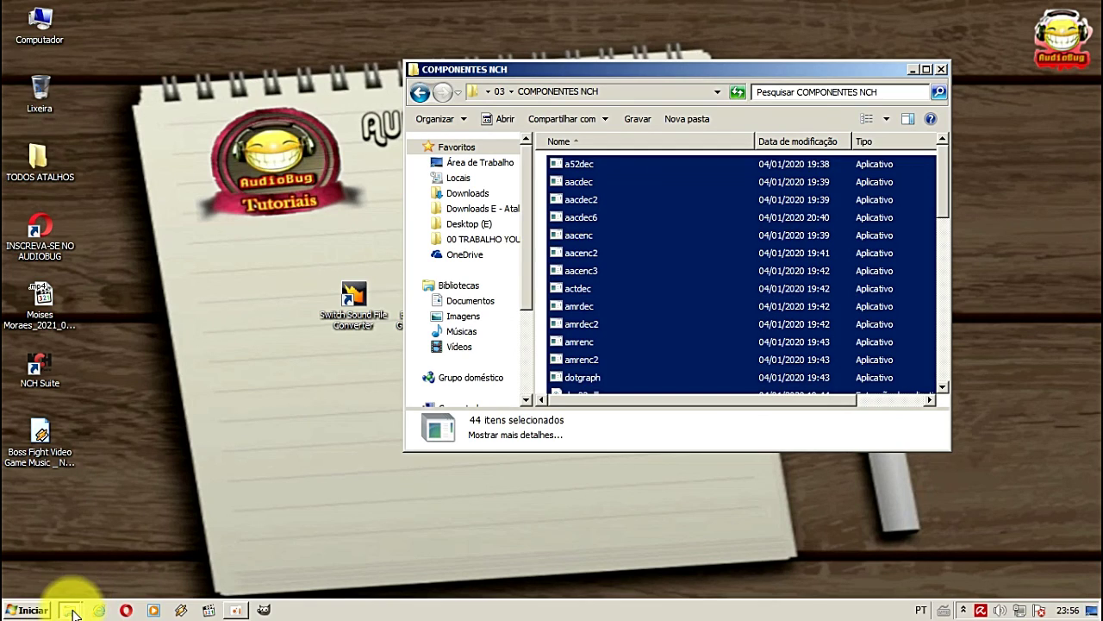
pyautogui.moveTo(74, 614)
pyautogui.click(79, 557)
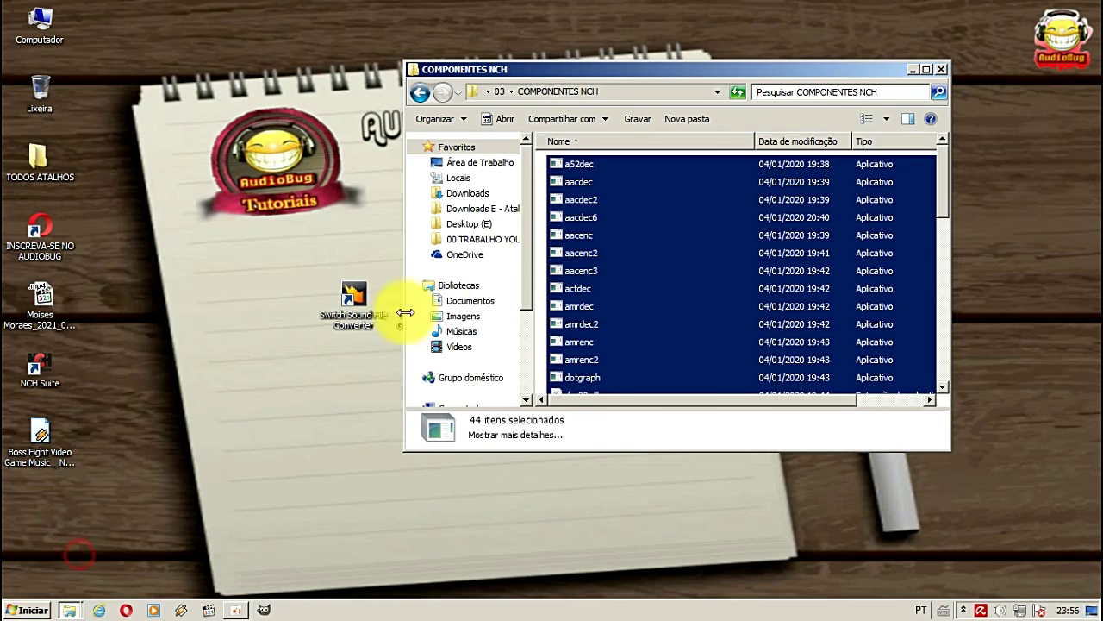
pyautogui.click(67, 607)
pyautogui.click(52, 582)
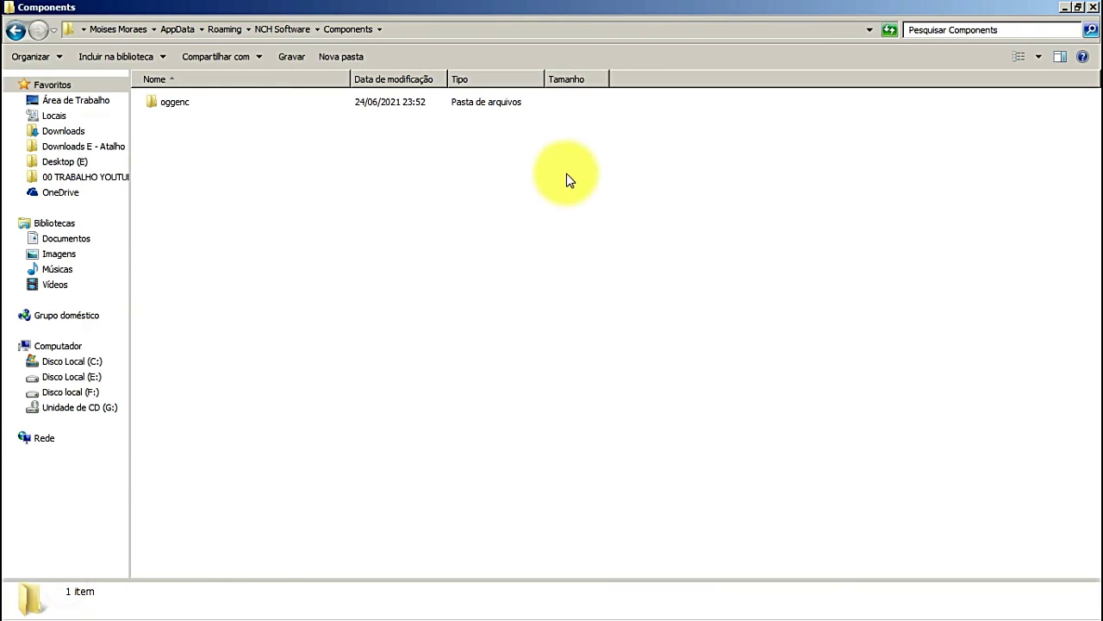
pyautogui.click(1076, 7)
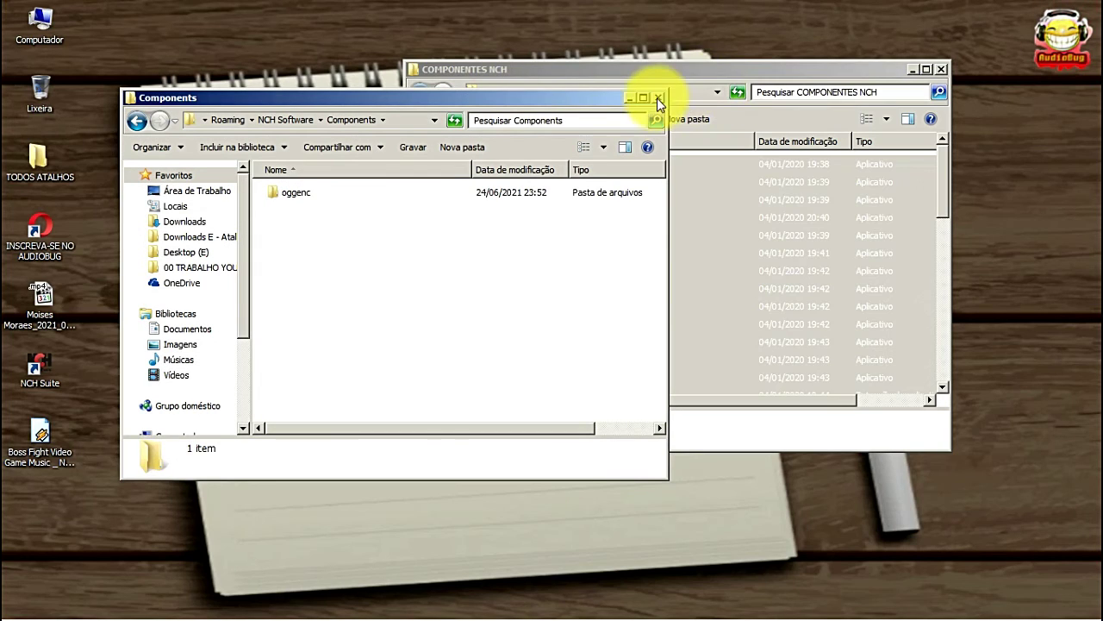
pyautogui.rightClick(312, 241)
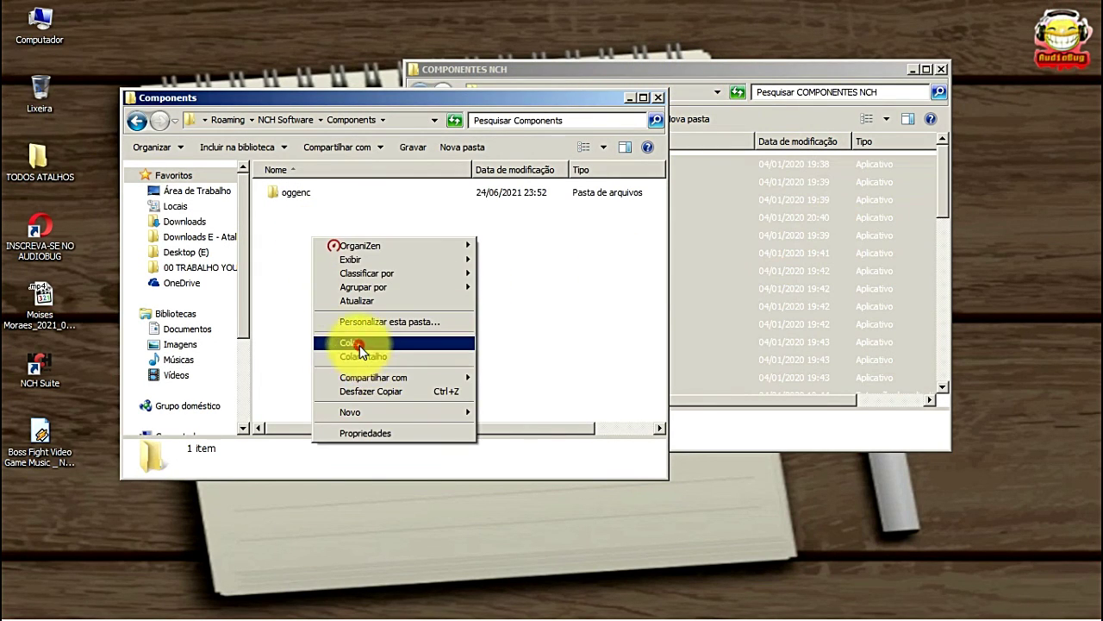
pyautogui.click(362, 349)
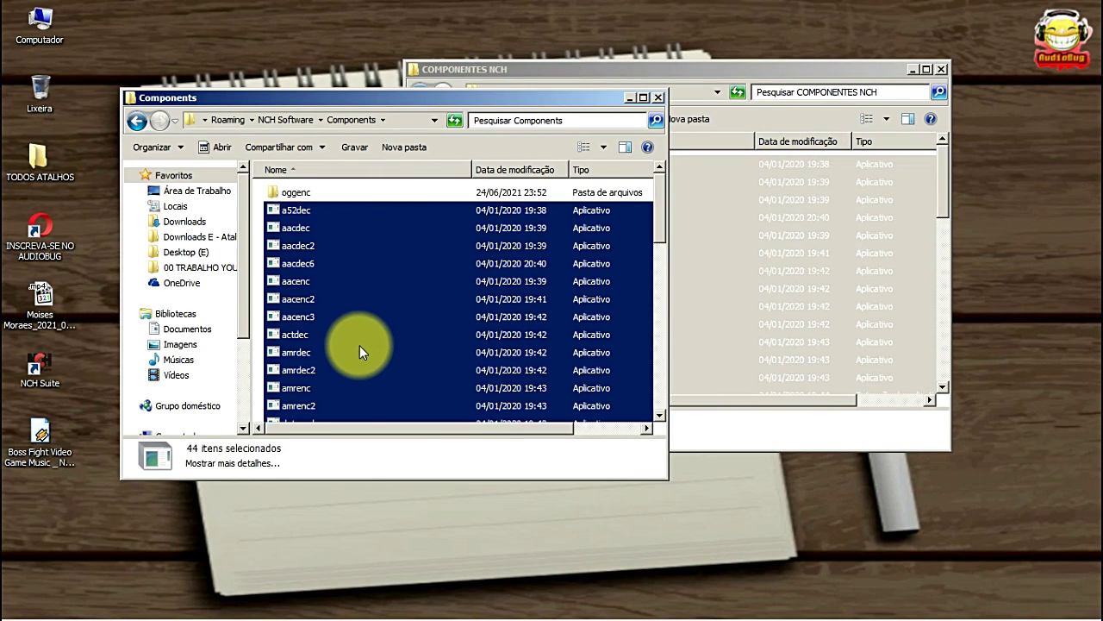
# - Check the contents of the oggenc subfolder and look through the component files pasted into Components
pyautogui.doubleClick(309, 191)
pyautogui.click(136, 120)
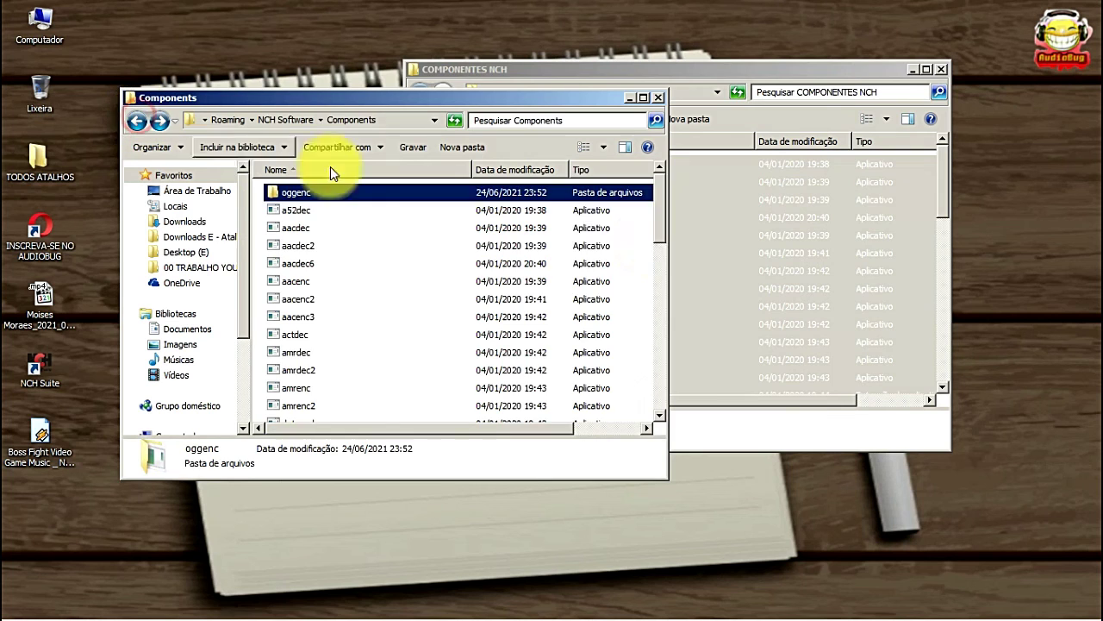
pyautogui.moveTo(664, 212); pyautogui.dragTo(680, 388)
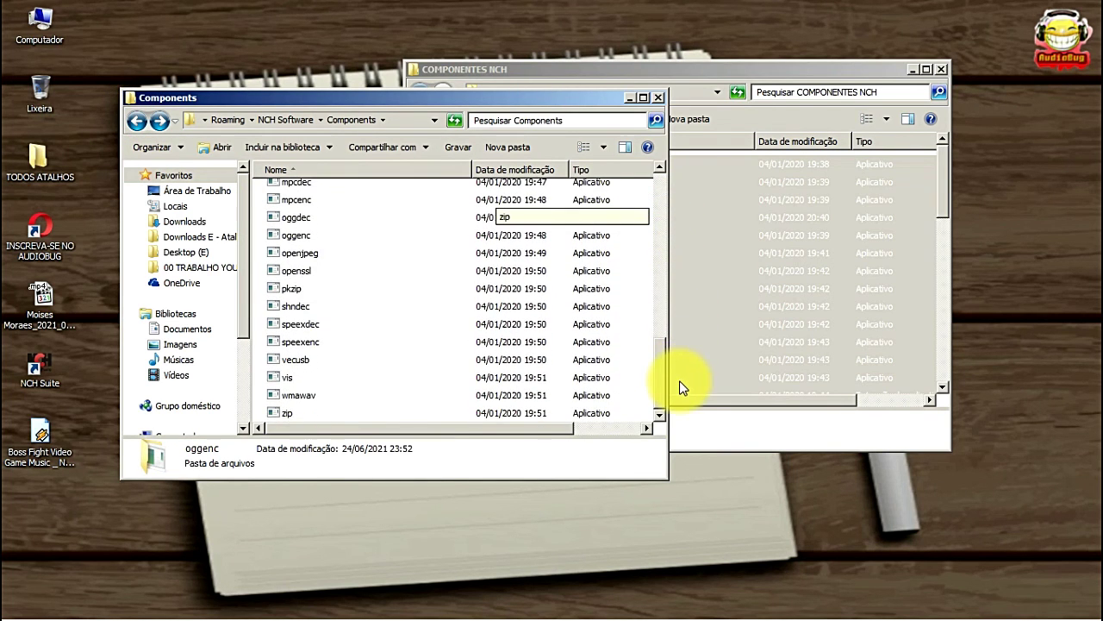